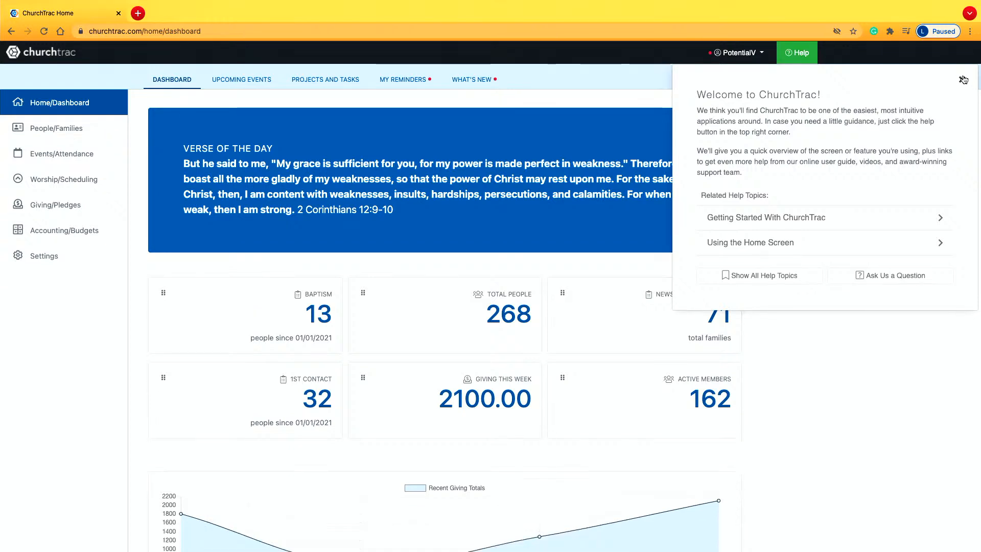
# Dismiss the welcome help, show all giving batch dates, and look through the giving reports, pledges, categories and online giving pages.
pyautogui.click(963, 80)
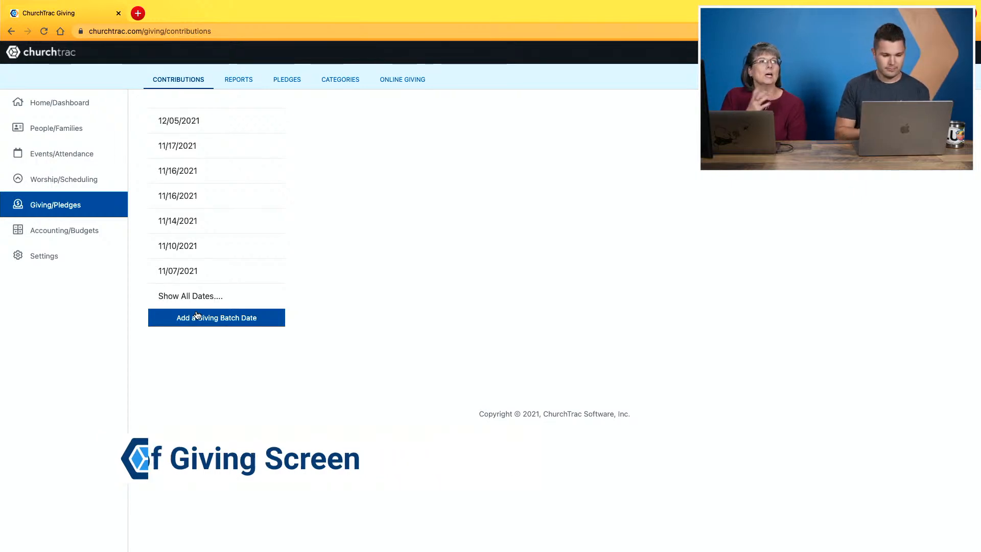
pyautogui.click(195, 295)
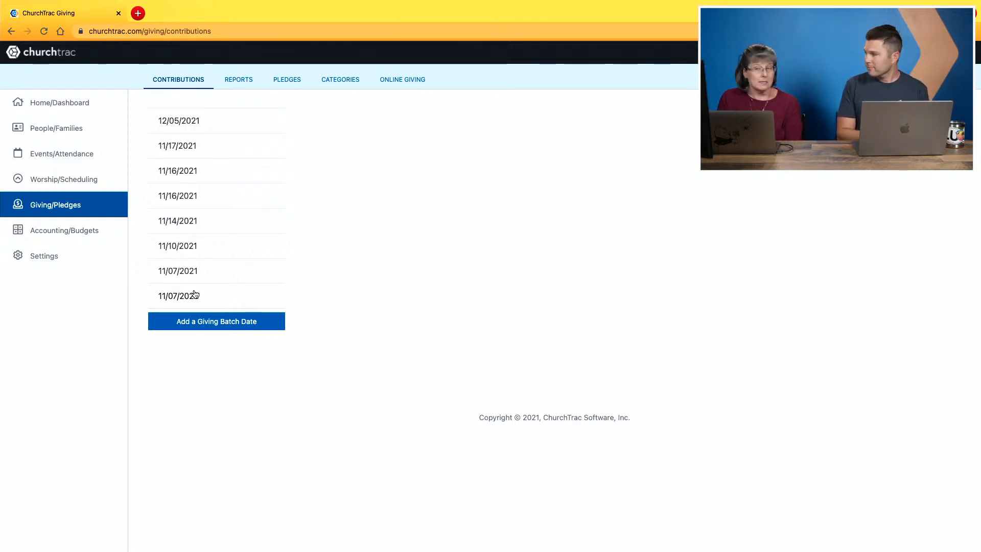
pyautogui.click(232, 83)
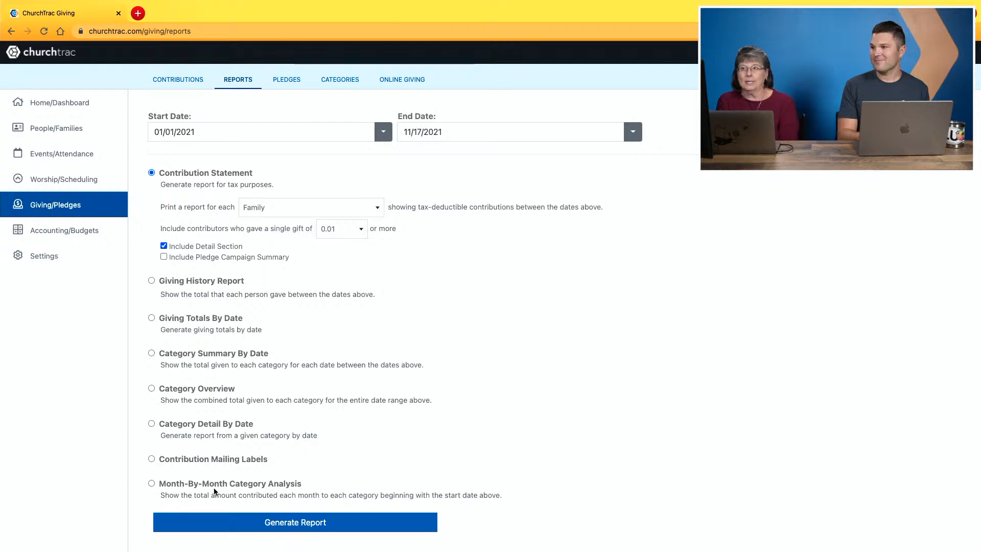
pyautogui.click(285, 79)
pyautogui.click(343, 86)
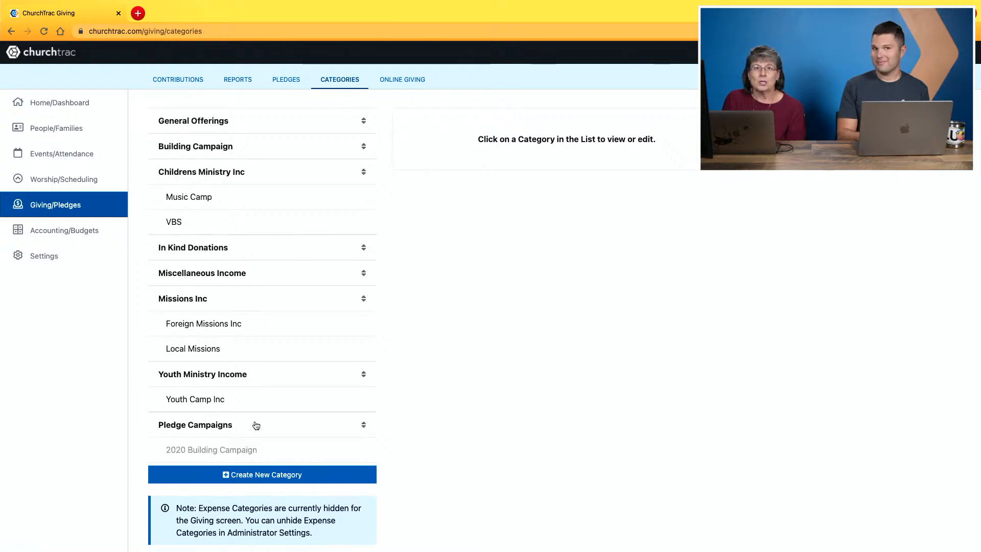
pyautogui.click(403, 80)
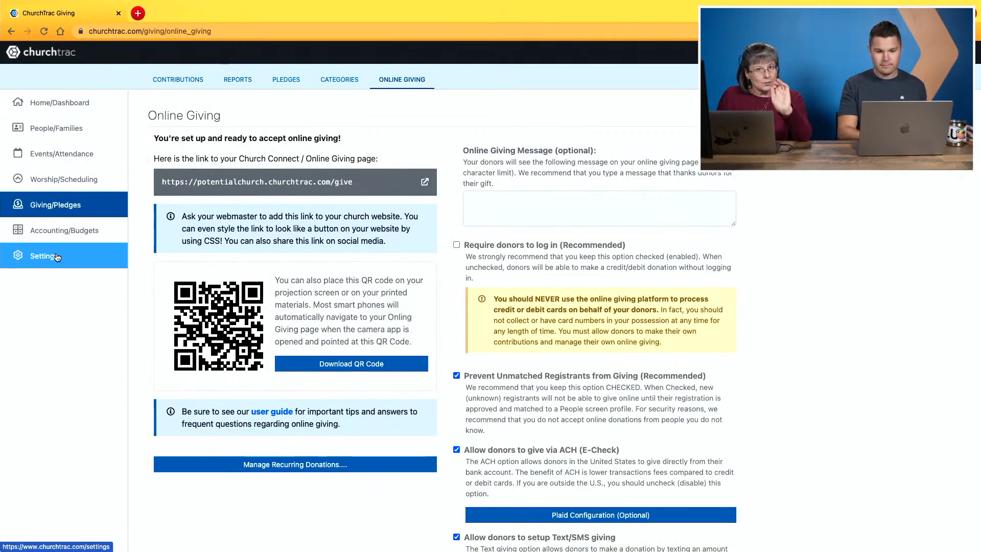
# Open the Giving screen preferences in the administrator settings.
pyautogui.click(57, 256)
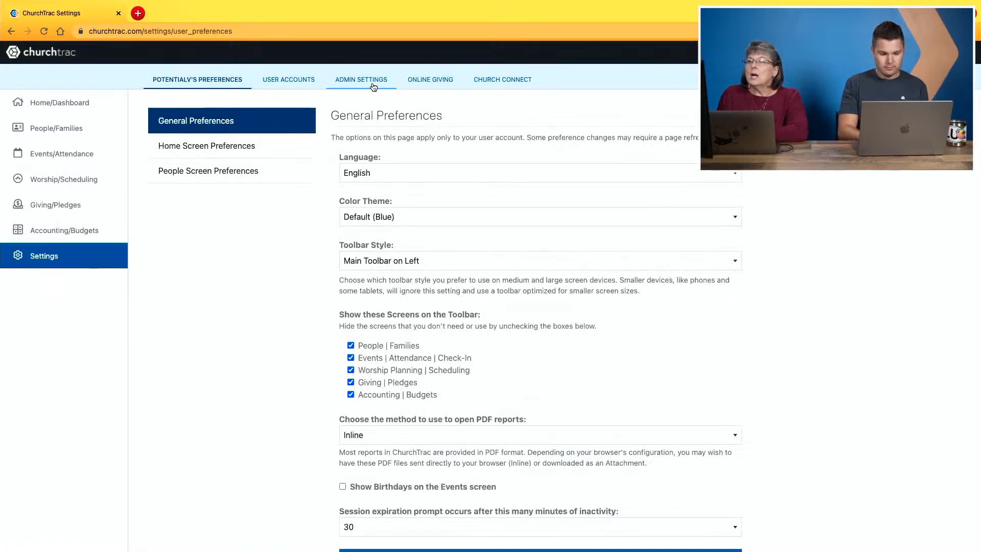
pyautogui.click(360, 80)
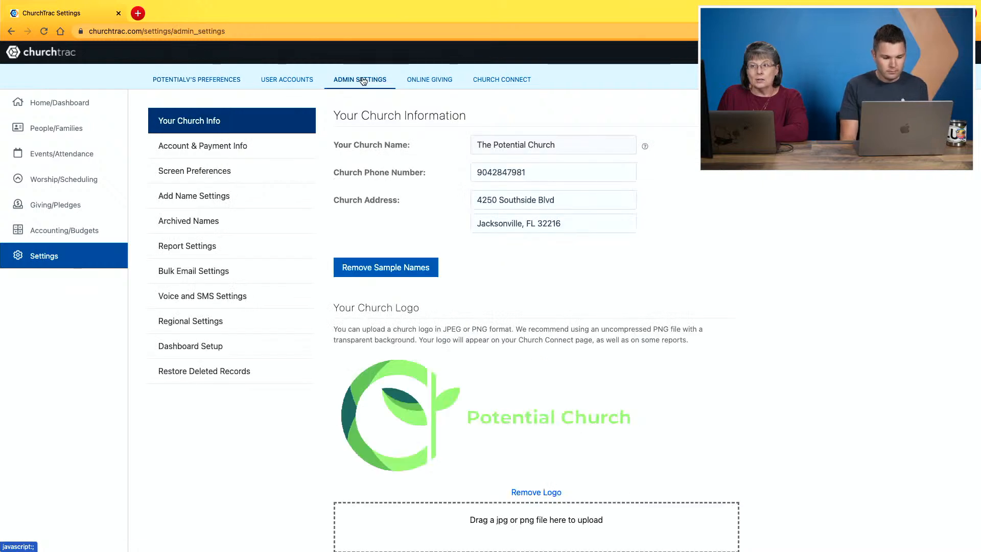
pyautogui.click(221, 175)
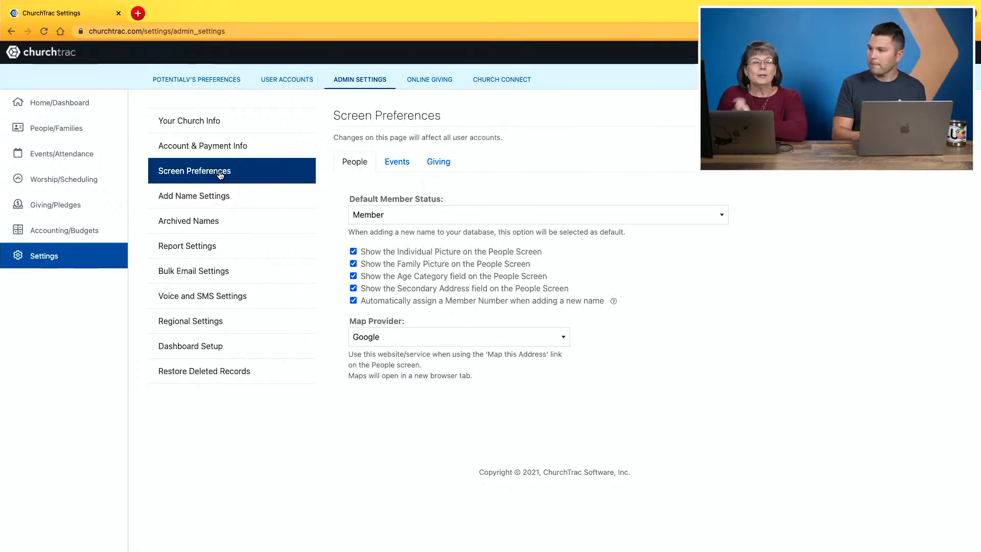
pyautogui.click(442, 163)
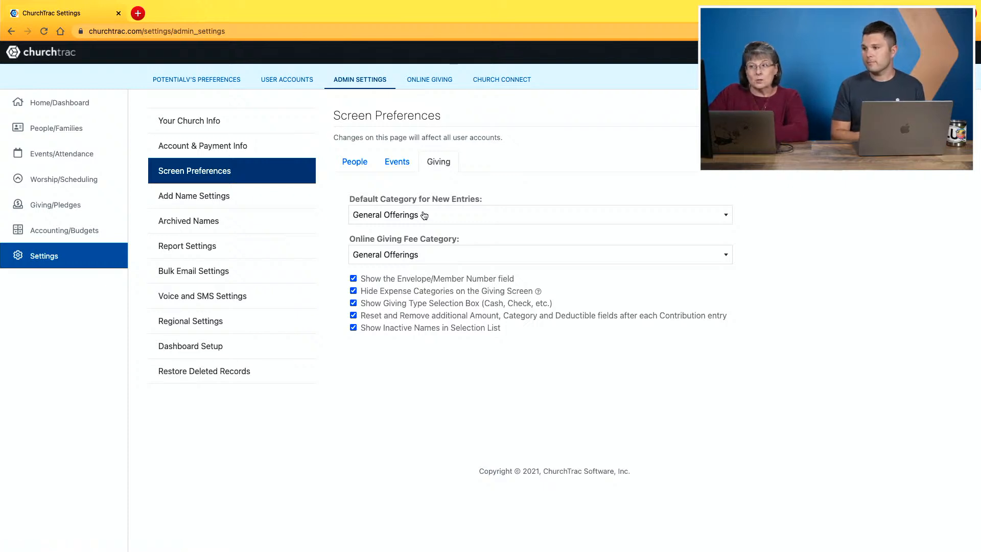
# Search the Online Giving Fee Category choices for "fe", clear the search and close the list without choosing a category.
pyautogui.click(429, 259)
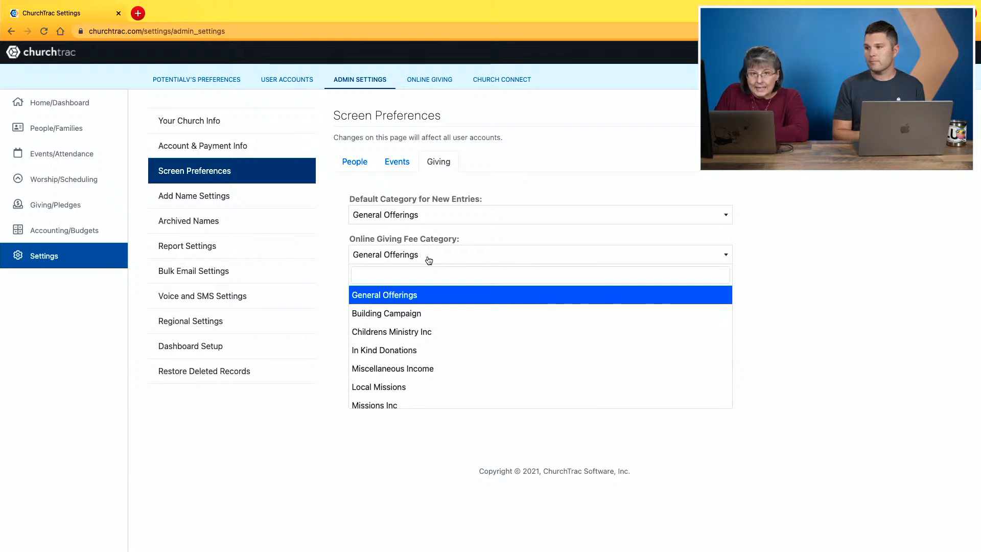
pyautogui.write('fe')
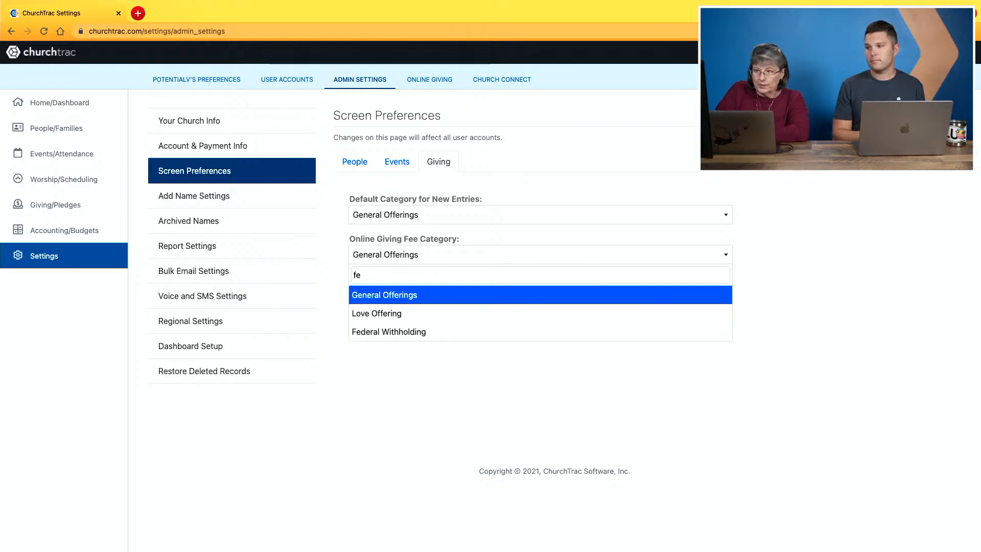
pyautogui.press('BackSpace')
pyautogui.press('BackSpace')
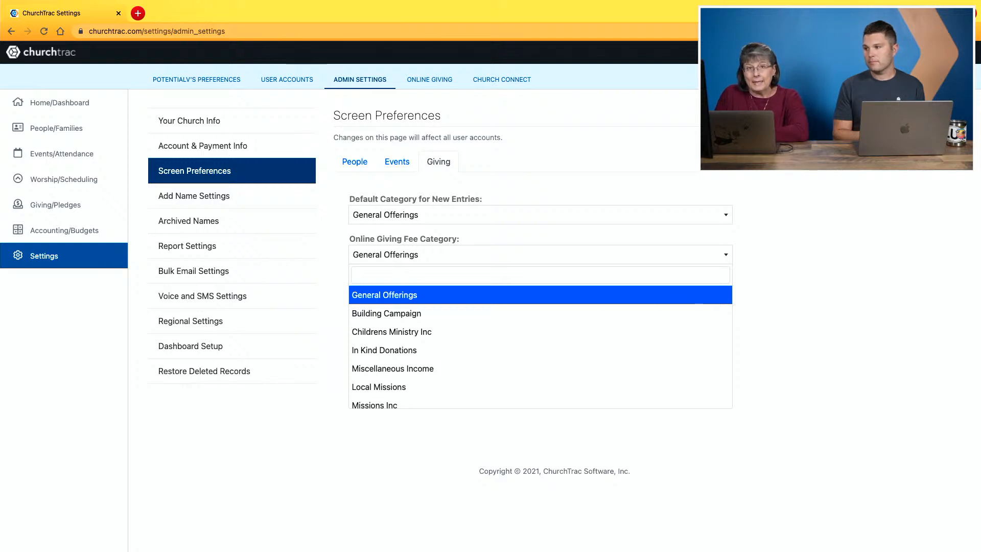
pyautogui.click(432, 260)
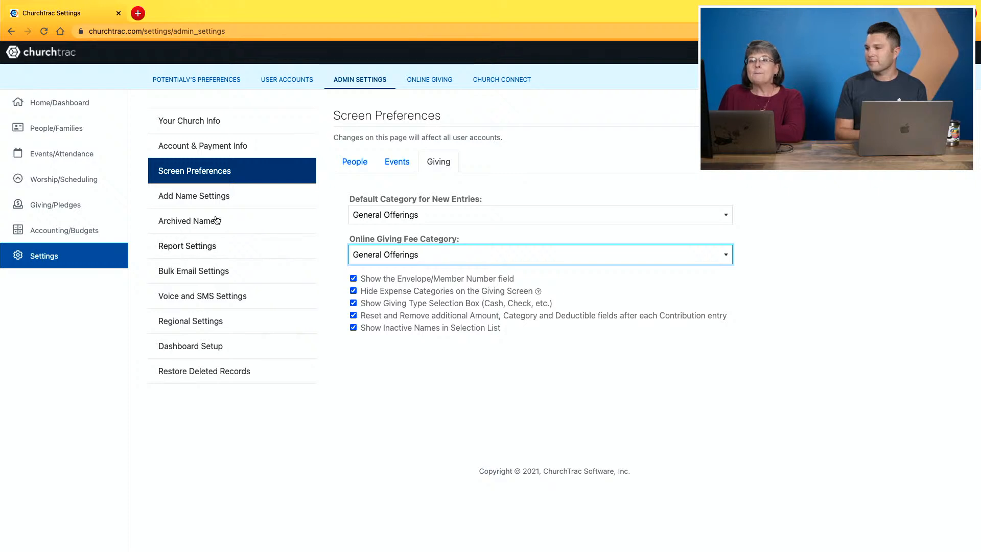
# Open the General Offerings giving category to examine its settings and look through the rest of the category list.
pyautogui.click(59, 200)
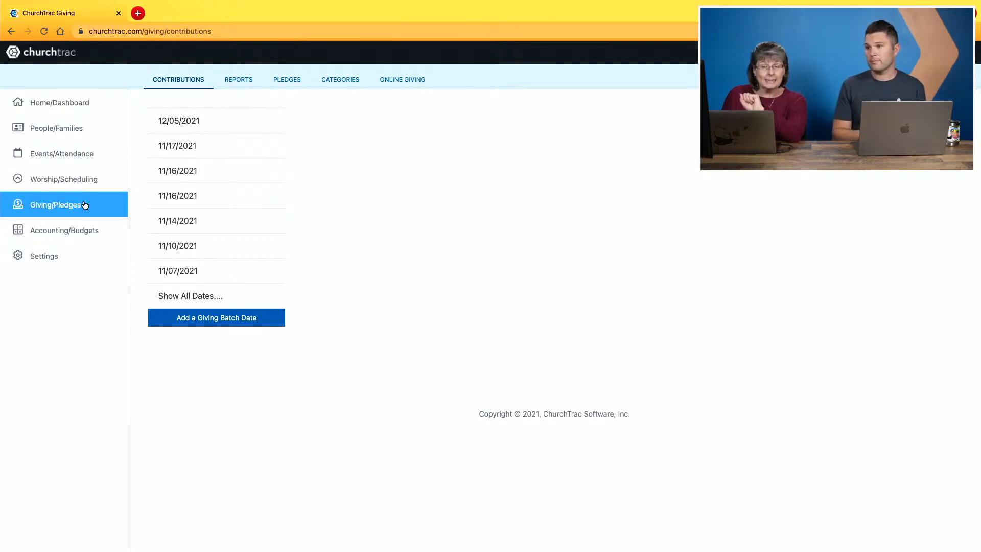
pyautogui.click(337, 82)
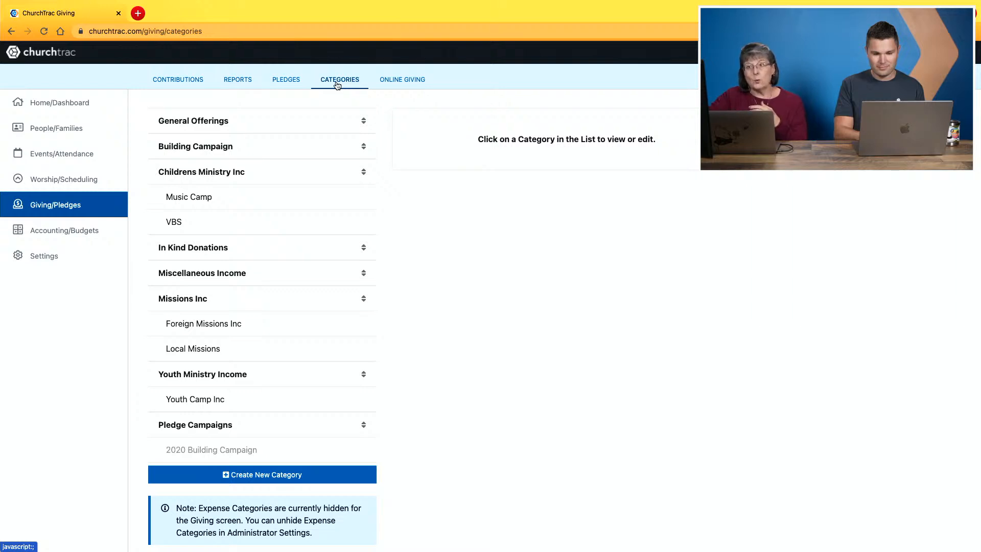
pyautogui.click(302, 125)
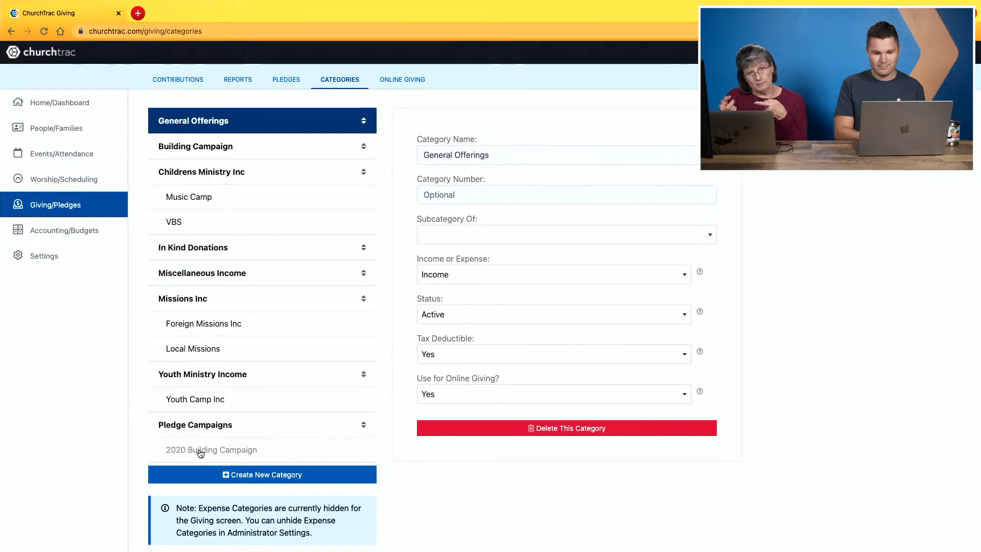
pyautogui.scroll(-3, 204, 444)
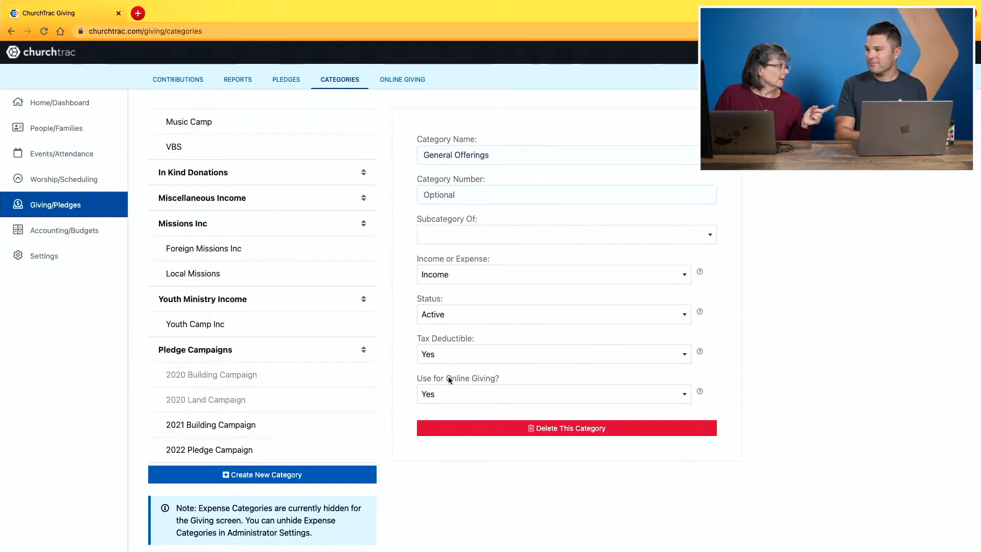
# View the Online Giving page and open the second 2022 Pledge Campaign in the pledge campaign list.
pyautogui.click(400, 79)
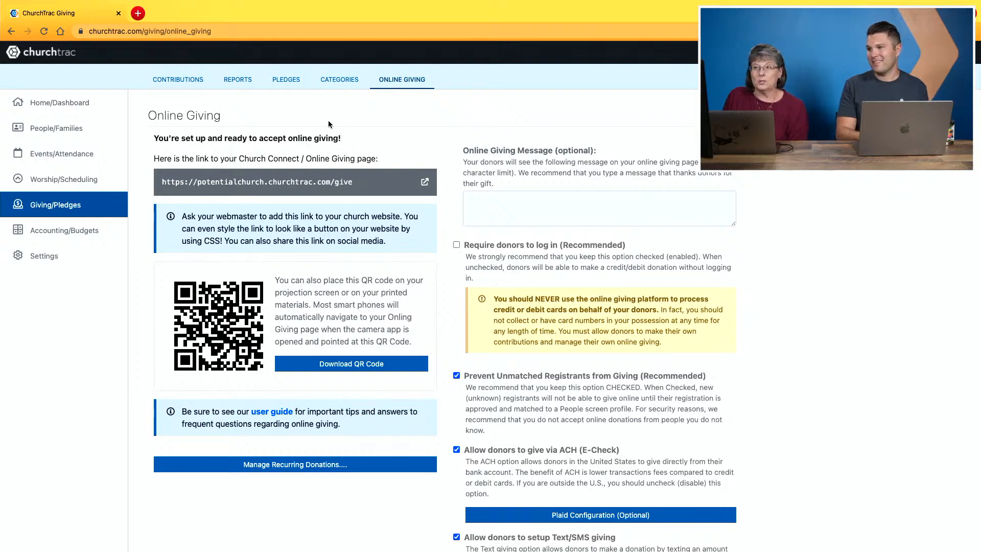
pyautogui.click(295, 86)
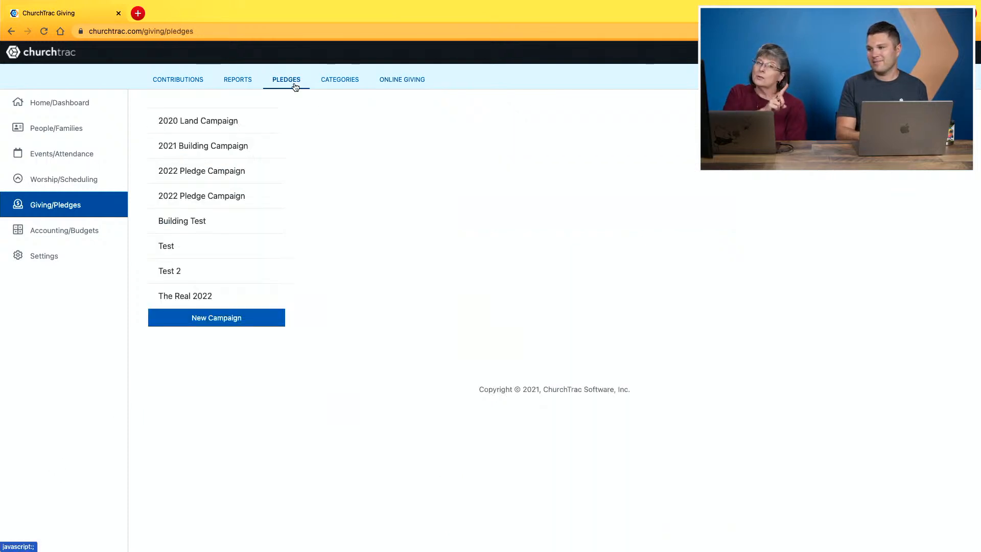
pyautogui.click(210, 196)
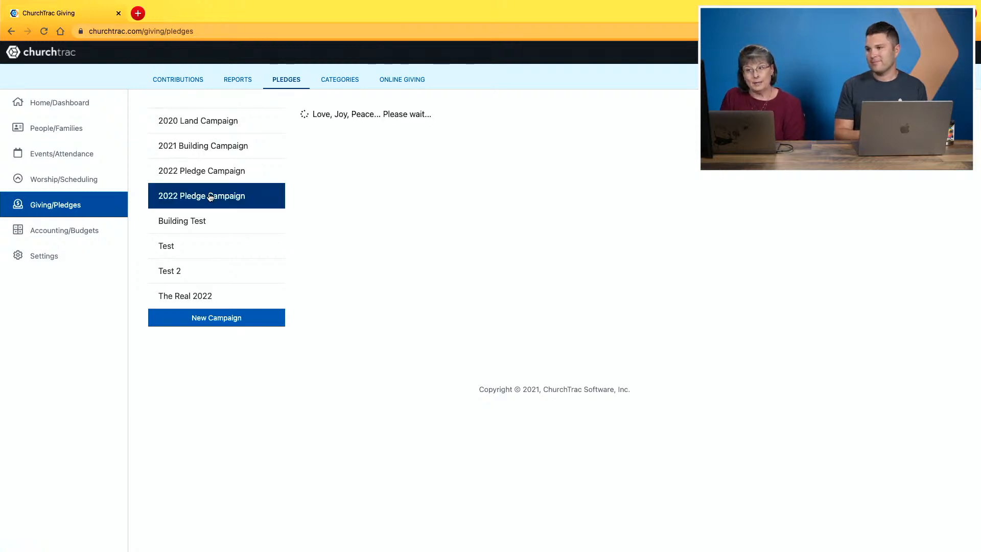
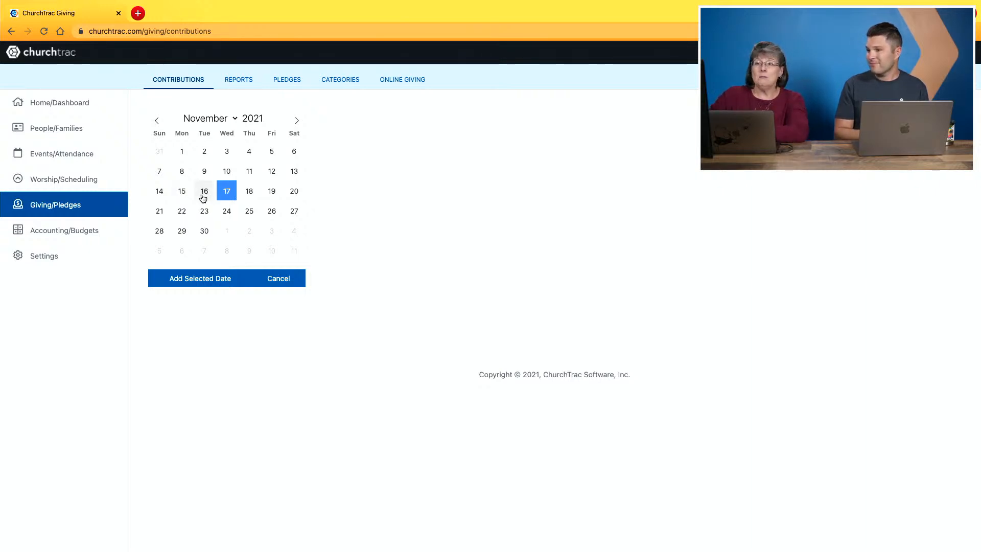
# Add a giving batch dated November 16, 2021 and open its contribution entry form.
pyautogui.click(204, 196)
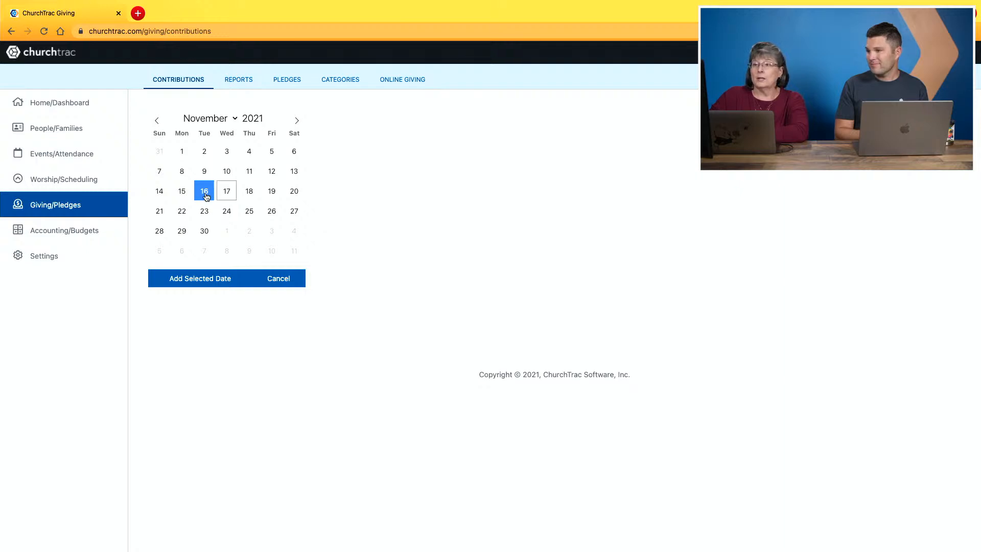
pyautogui.click(206, 280)
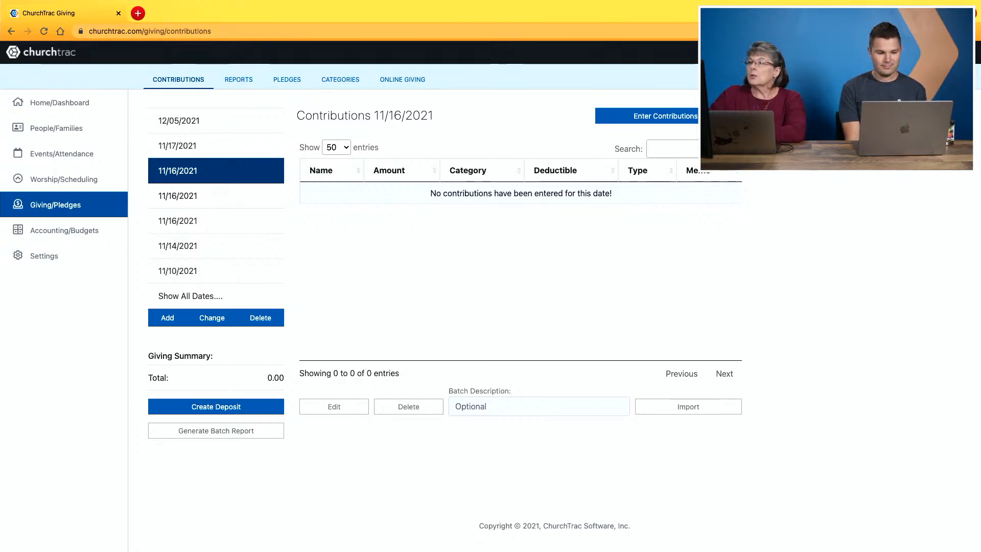
pyautogui.click(659, 119)
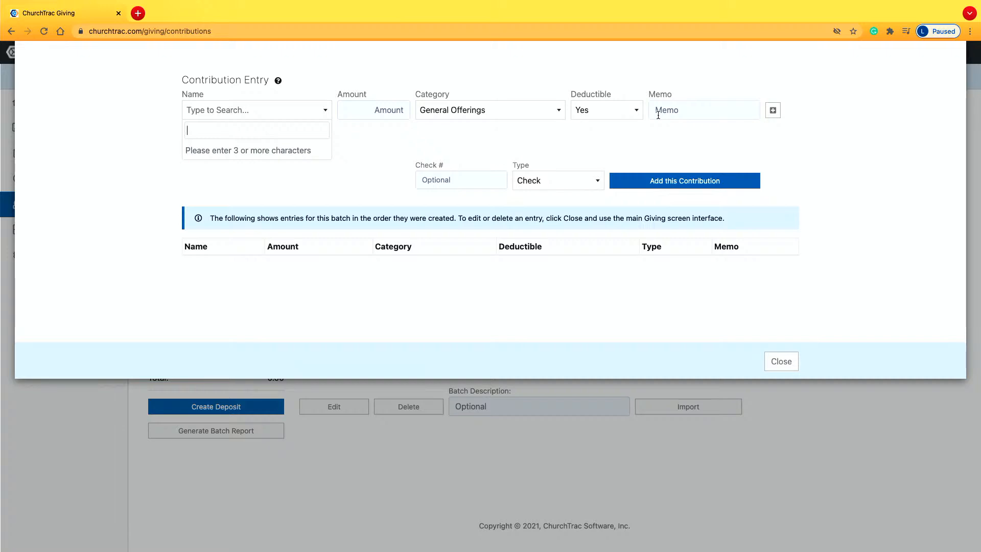
# Search for the donor's name, choose the first match and enter 125.00 for General Offerings.
pyautogui.write('bl')
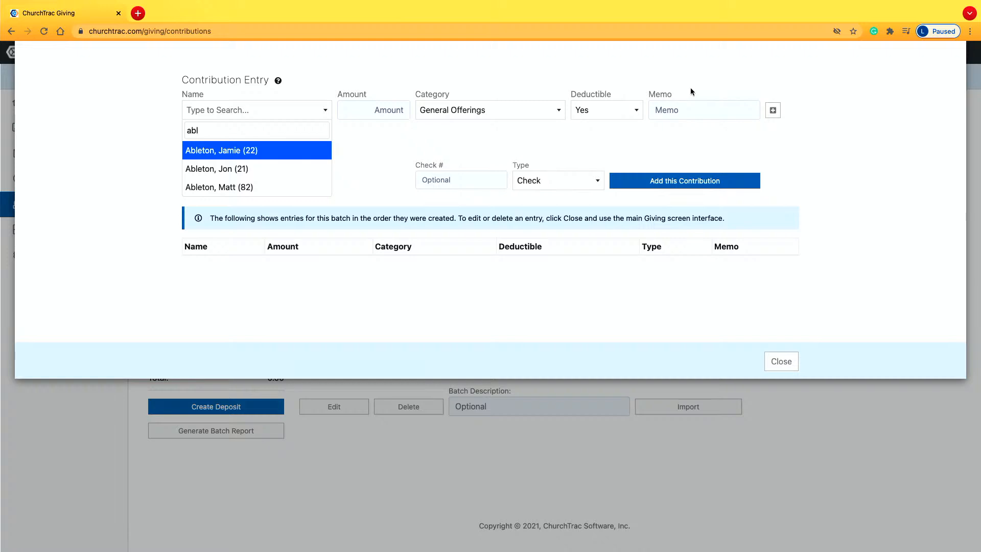
pyautogui.click(297, 158)
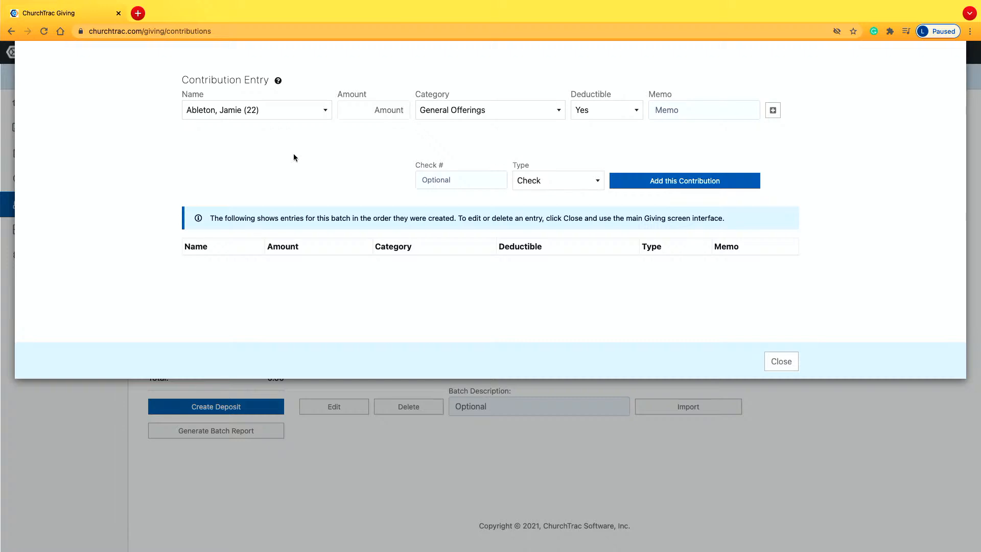
pyautogui.write('125.00')
# Split the contribution with a second line of 25.00 for Childrens Ministry Inc and add it to the batch.
pyautogui.click(772, 110)
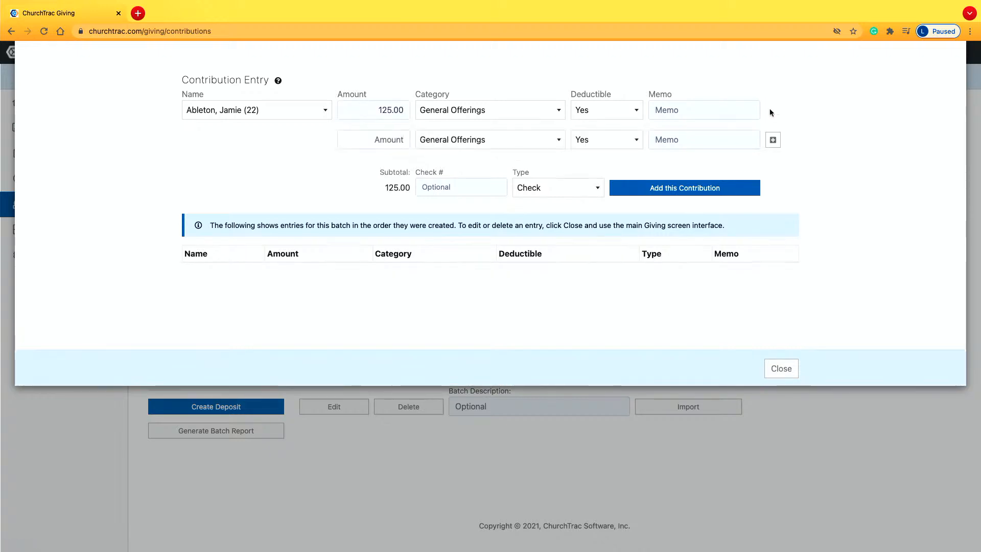
pyautogui.write('25.00')
pyautogui.click(534, 132)
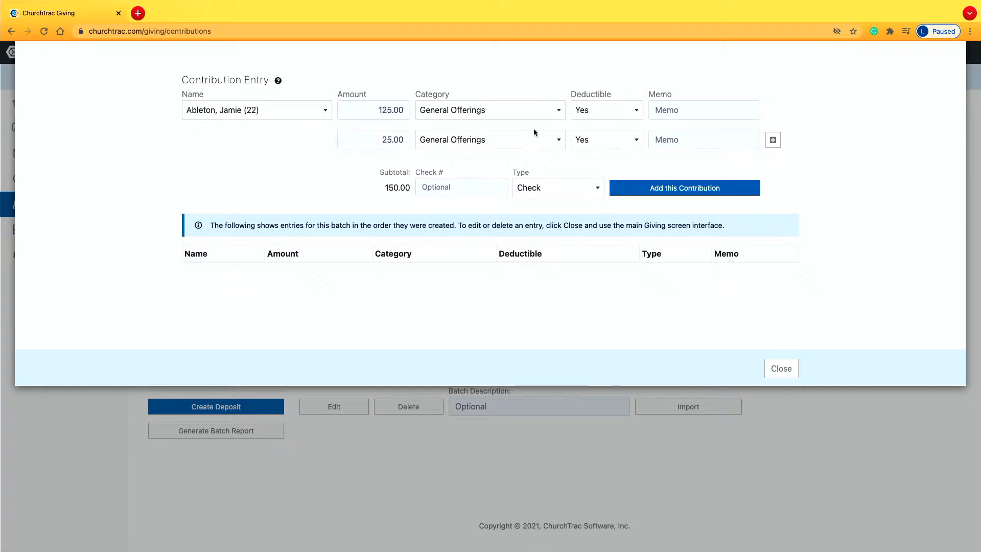
pyautogui.click(525, 147)
pyautogui.write('chi')
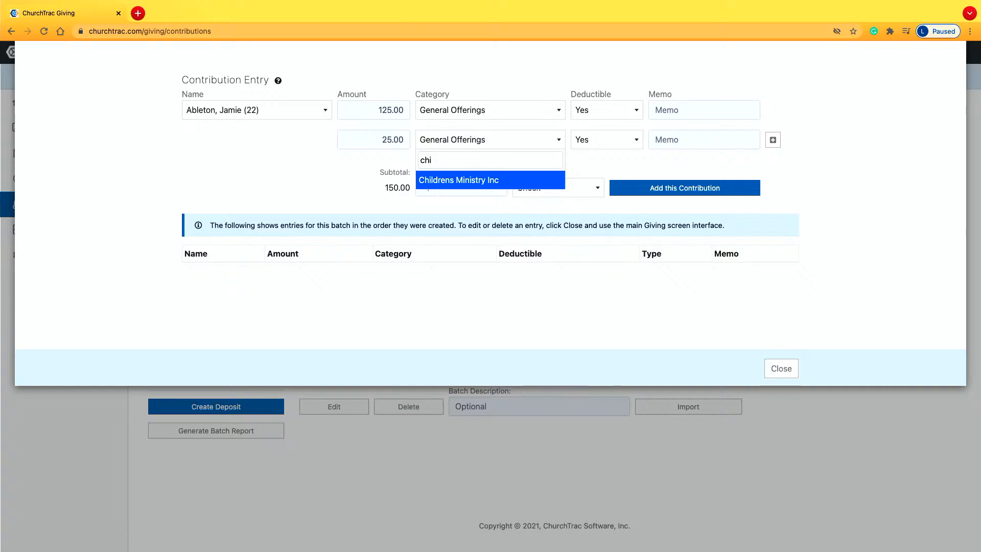
pyautogui.click(496, 181)
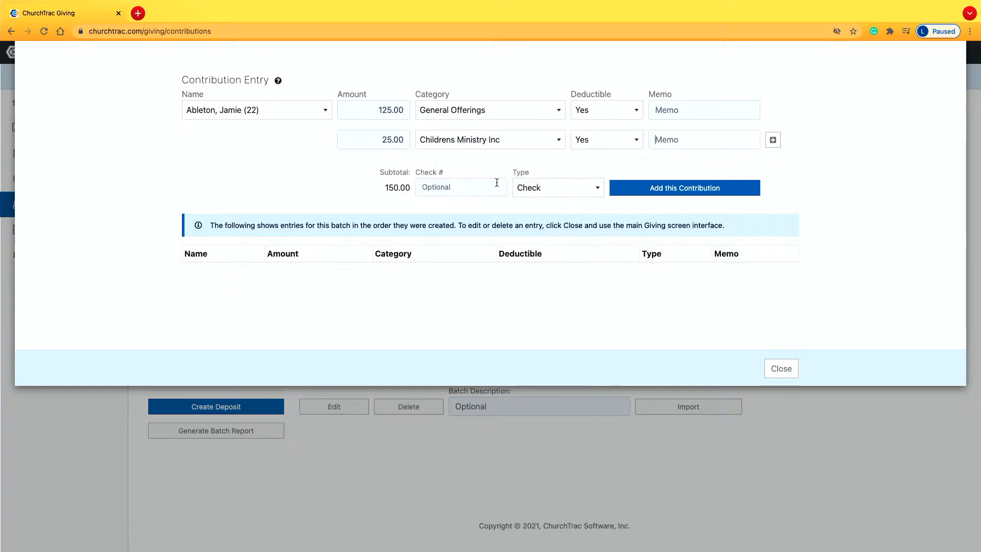
pyautogui.click(678, 190)
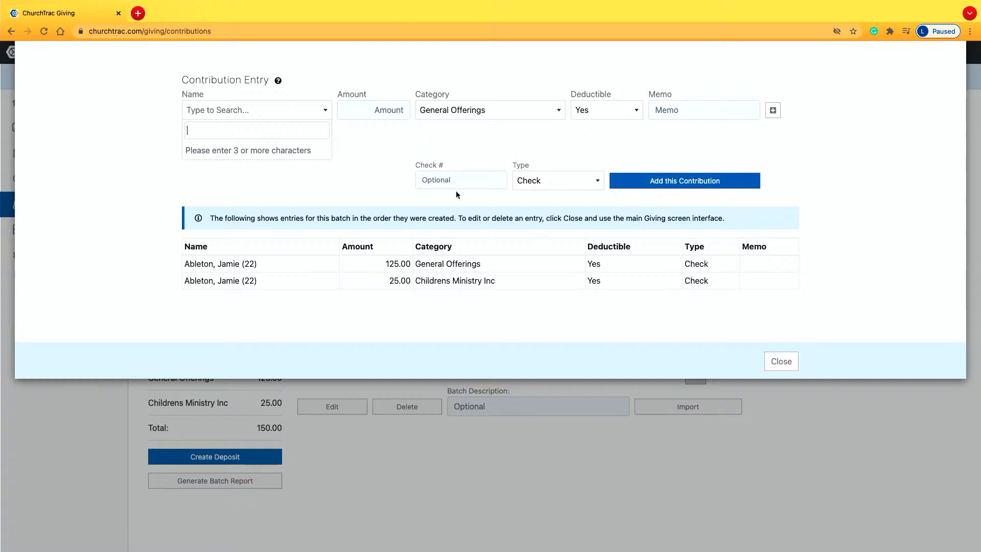
# Examine the Check # field and the payment types, trying Cash and Card, and close contribution entry without adding another contribution.
pyautogui.click(465, 178)
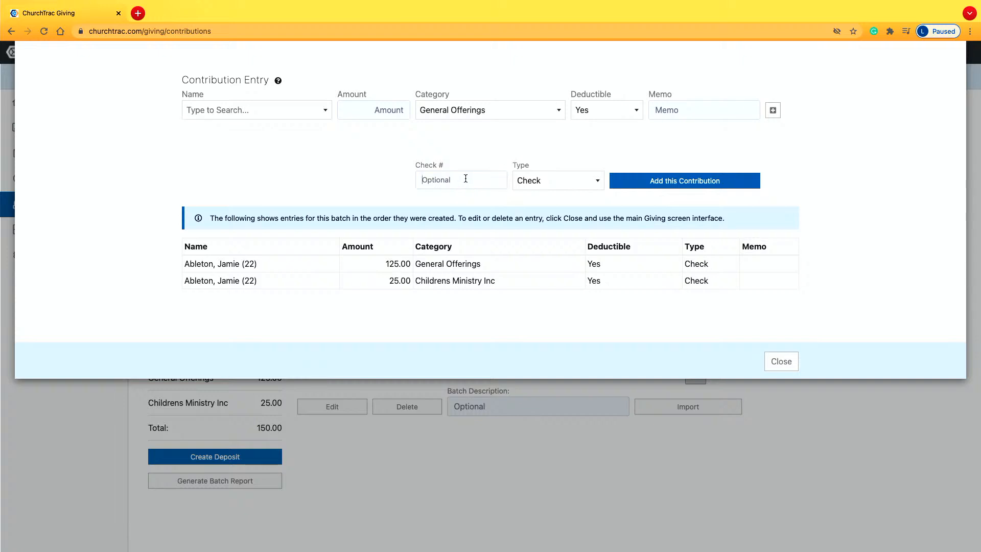
pyautogui.click(568, 185)
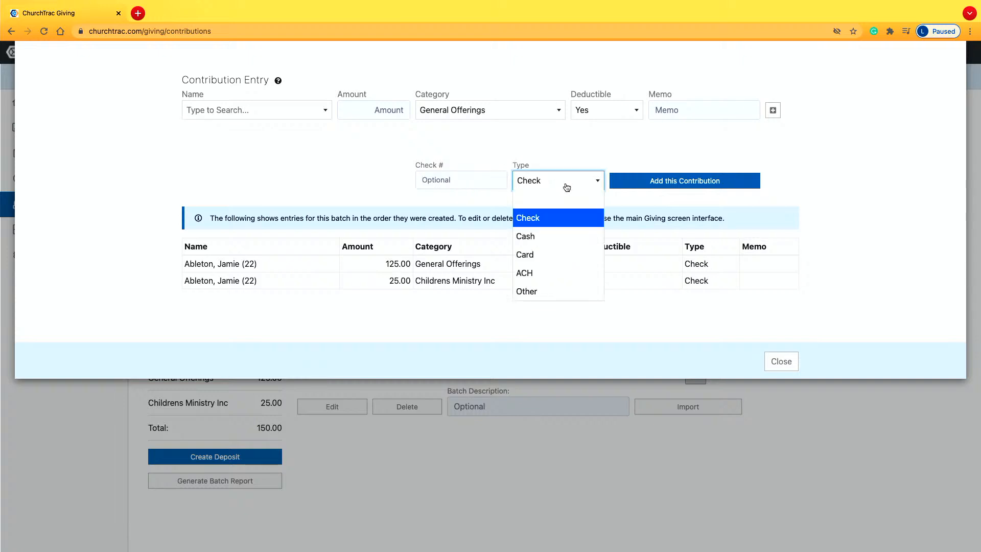
pyautogui.click(543, 234)
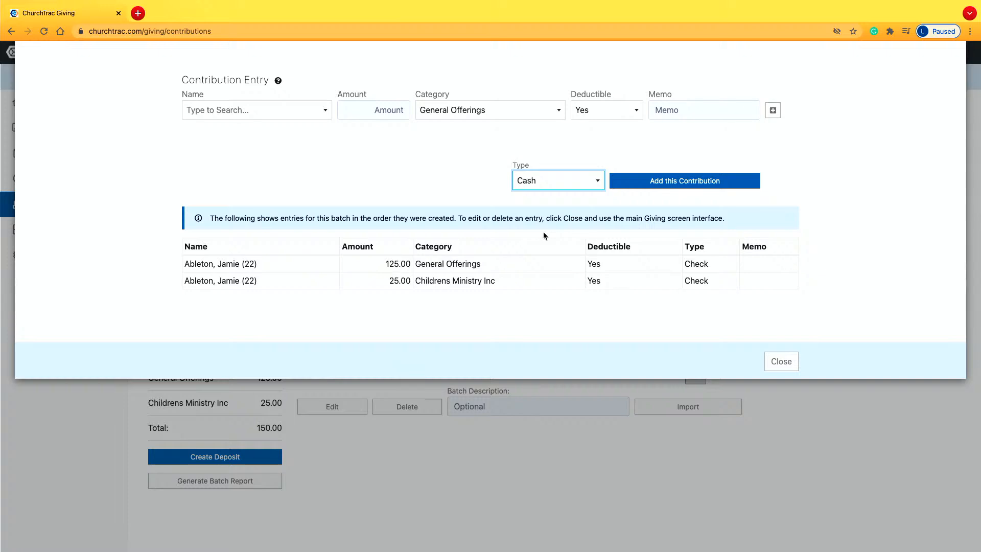
pyautogui.click(576, 186)
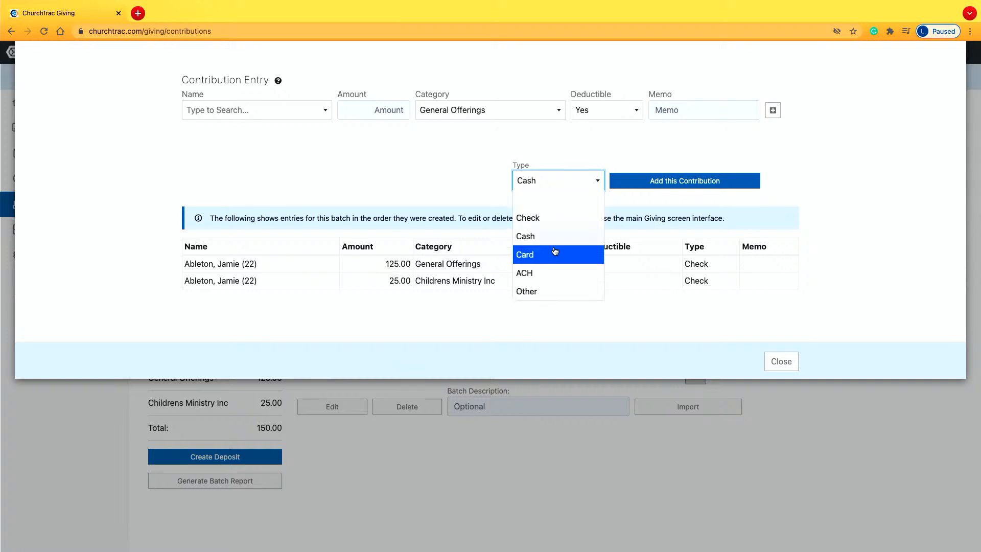
pyautogui.click(552, 255)
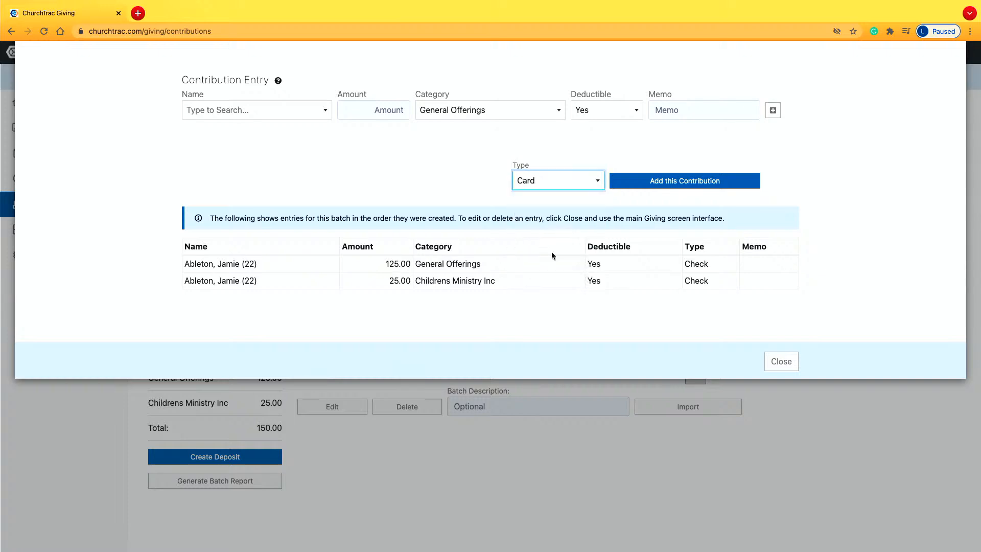
pyautogui.click(545, 191)
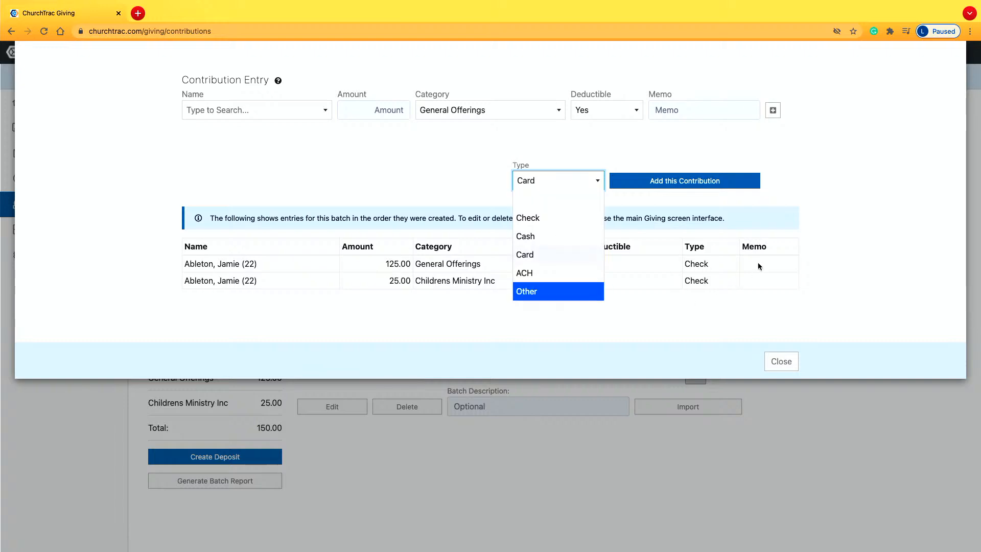
pyautogui.click(676, 286)
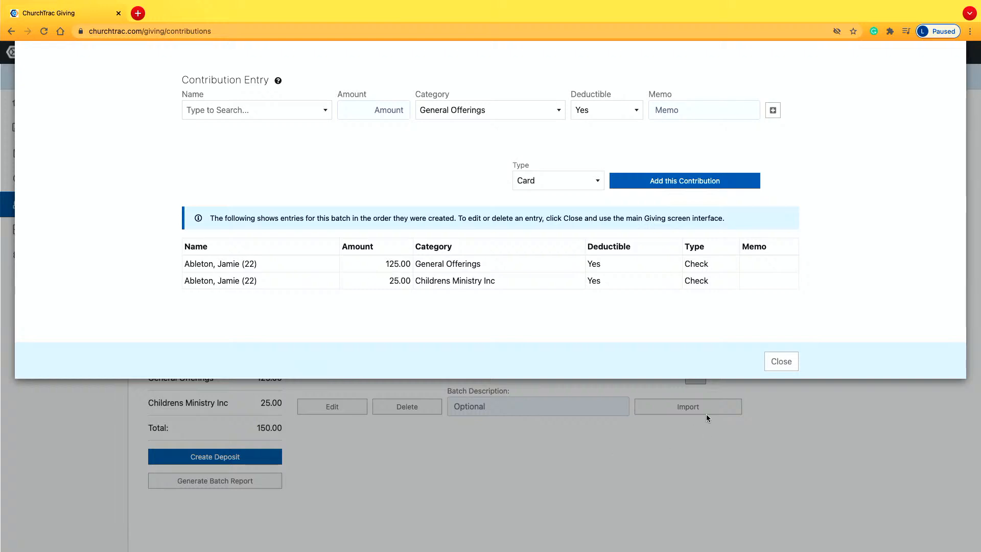
pyautogui.click(778, 357)
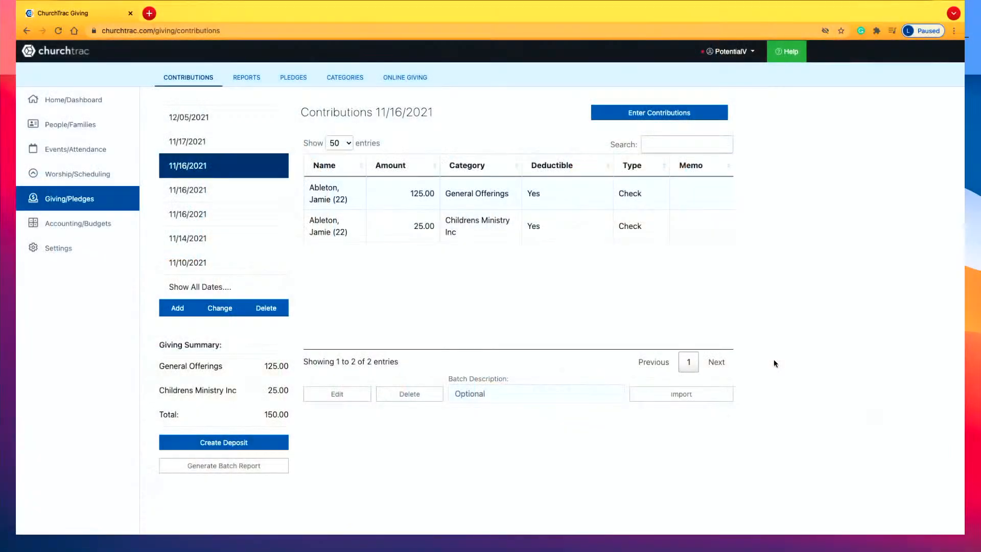
pyautogui.hotkey('ctrl', 'Up')
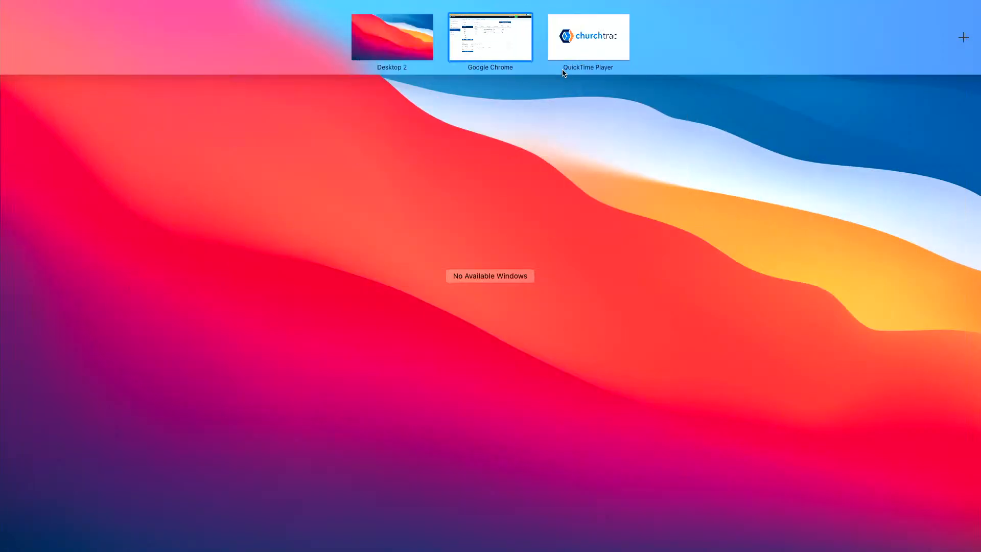
pyautogui.hotkey('ctrl', 'Up')
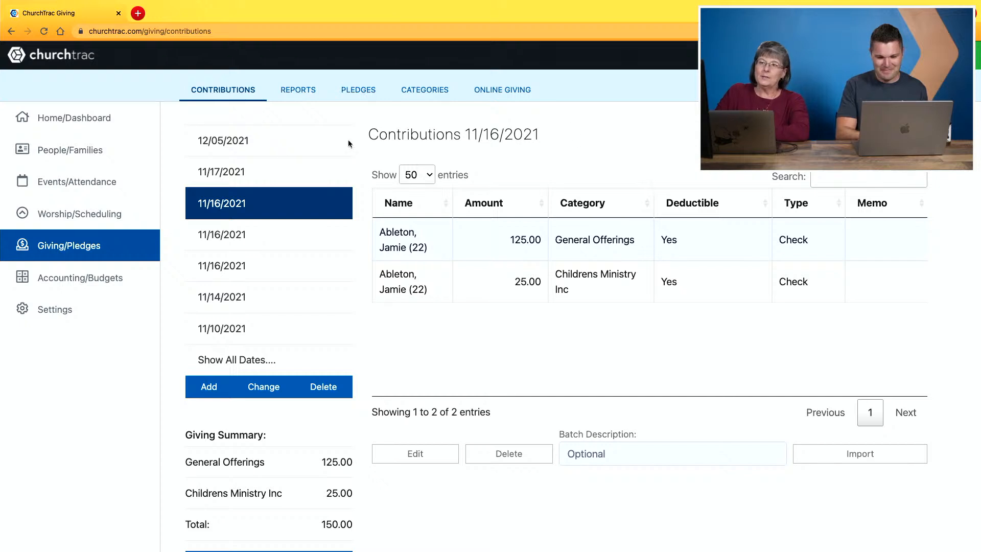
# Add a new individual to the people list with first name Plate and last name Offering, in a new family.
pyautogui.click(93, 160)
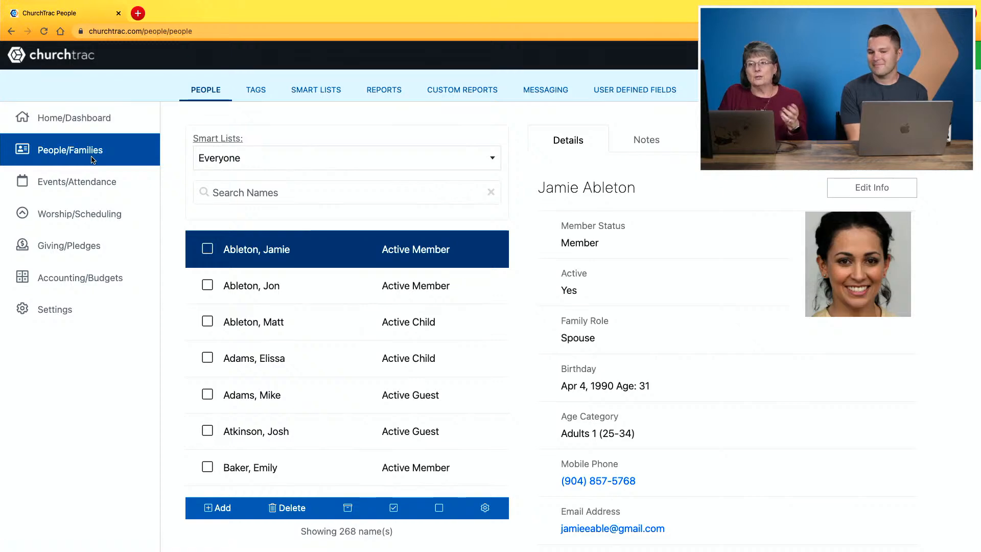
pyautogui.click(212, 507)
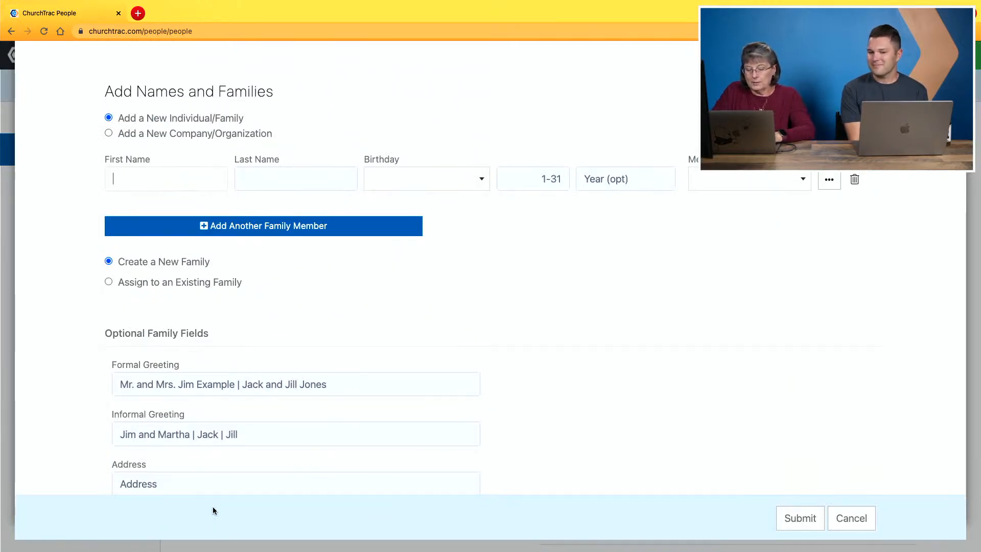
pyautogui.write('Plate')
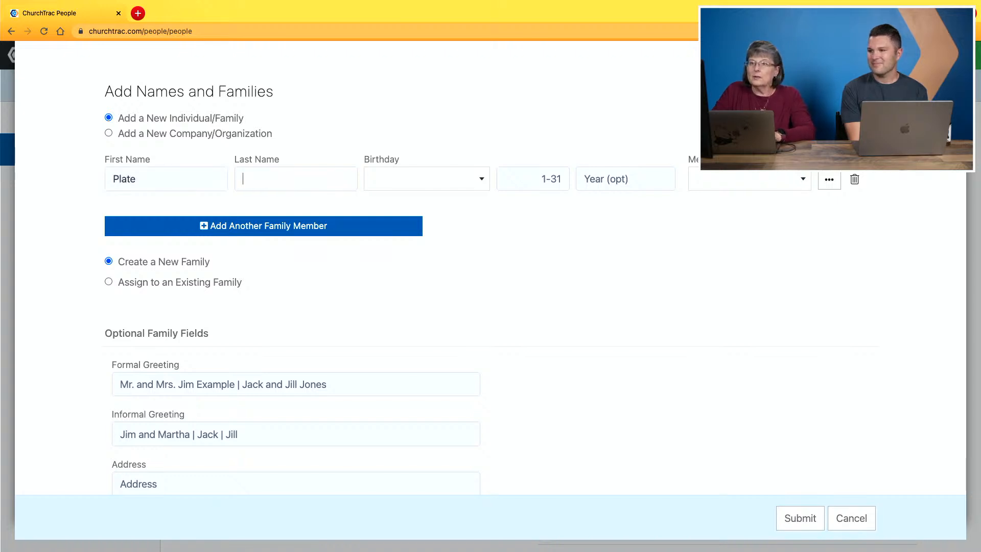
pyautogui.write('Offering')
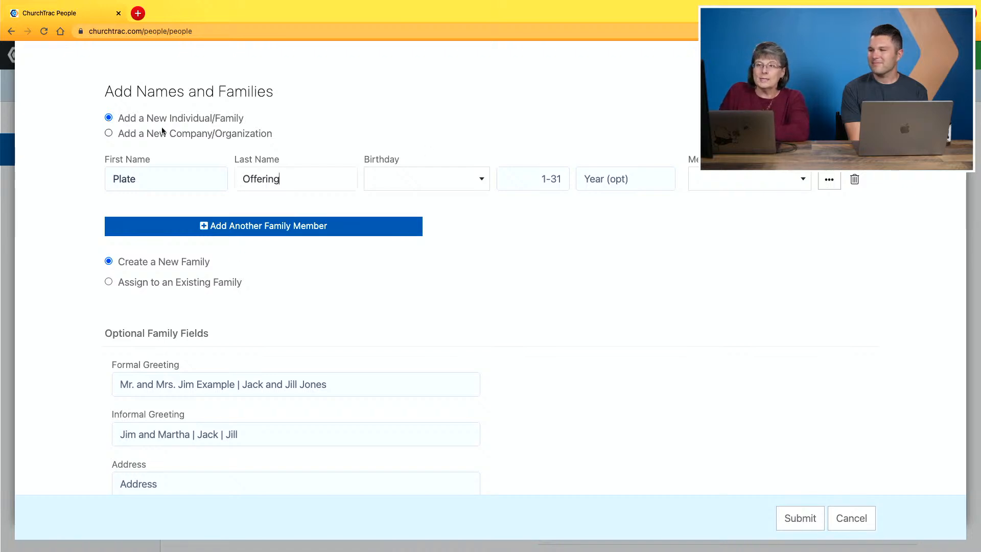
pyautogui.click(111, 134)
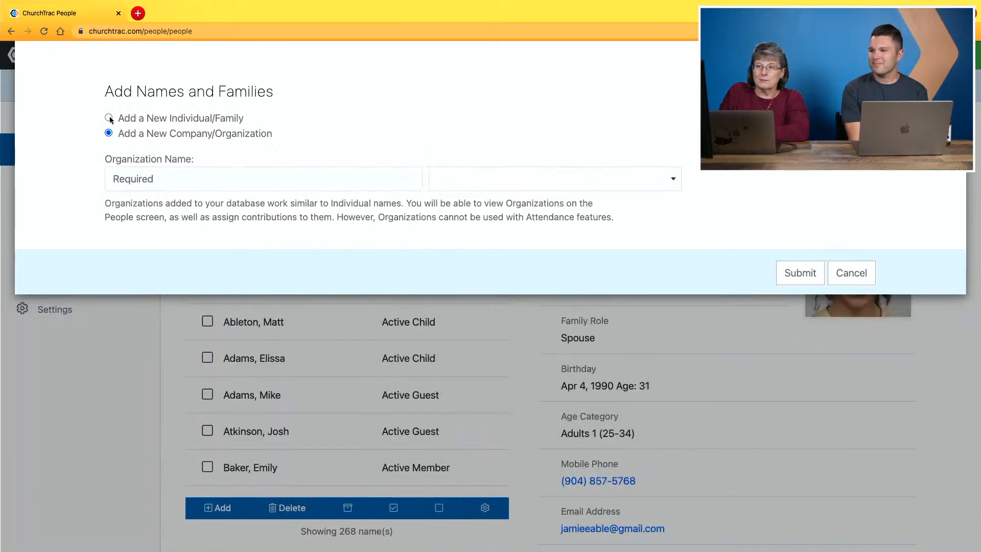
pyautogui.click(109, 118)
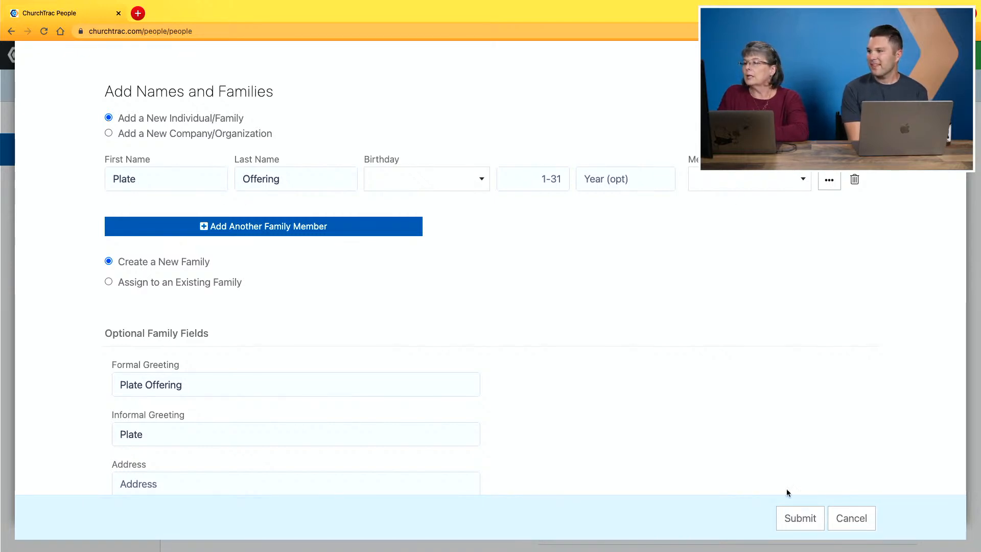
pyautogui.click(787, 521)
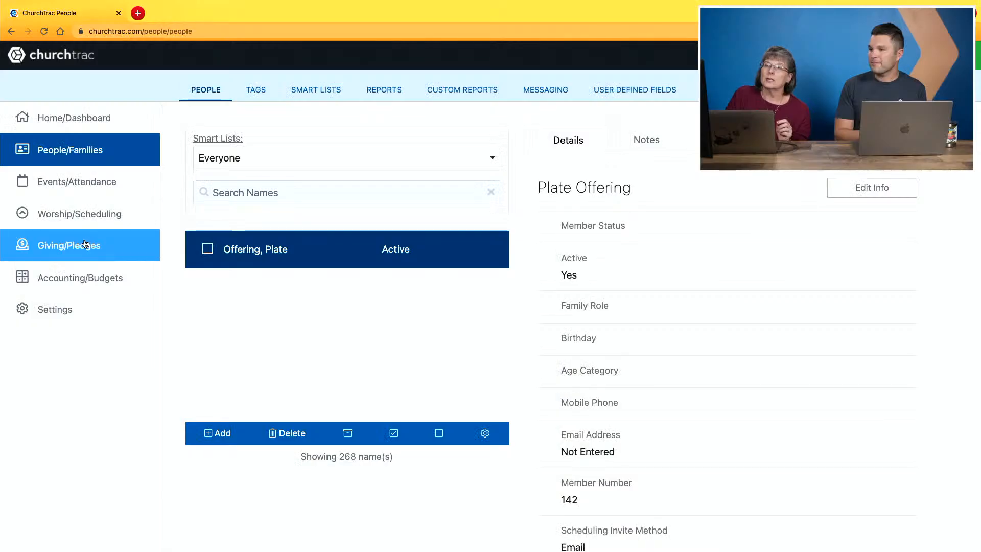
# Open the second 11/16/2021 giving batch and start a contribution entry with Plate Offering as the donor.
pyautogui.click(139, 250)
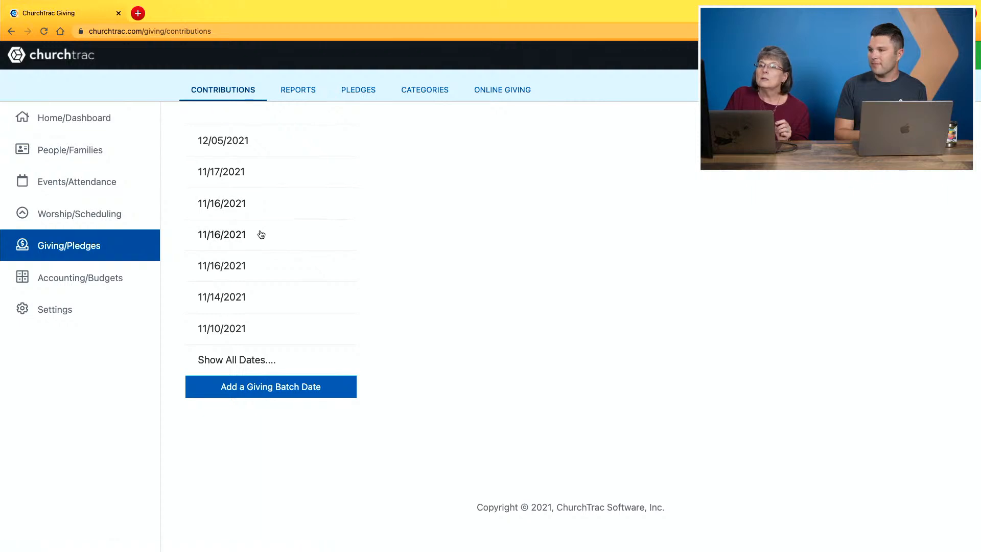
pyautogui.click(261, 235)
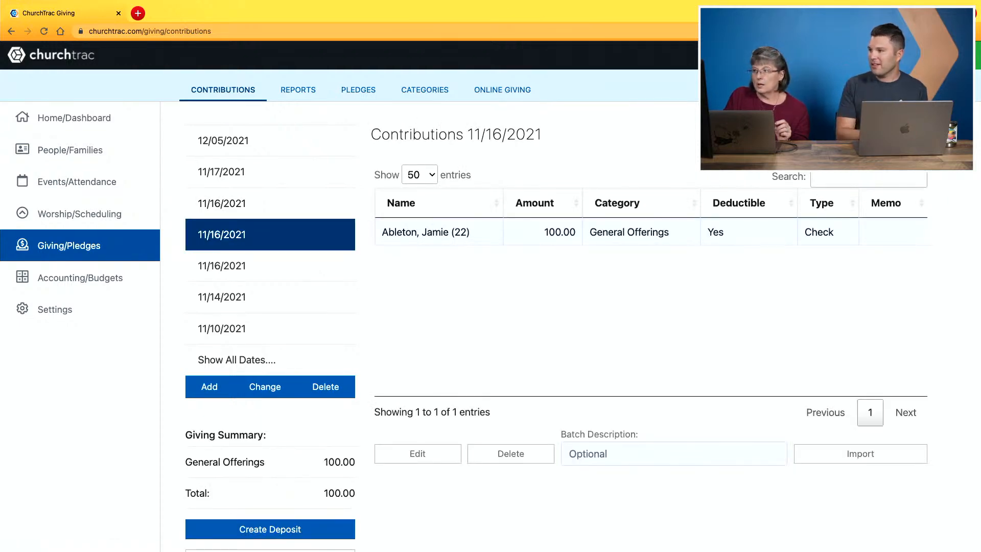
pyautogui.click(865, 135)
pyautogui.write('olt')
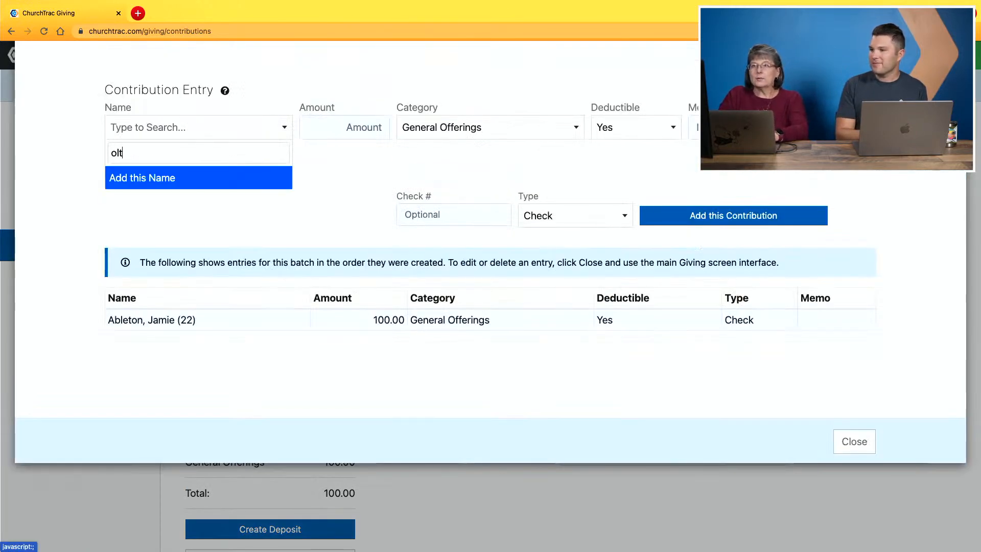
pyautogui.write('a')
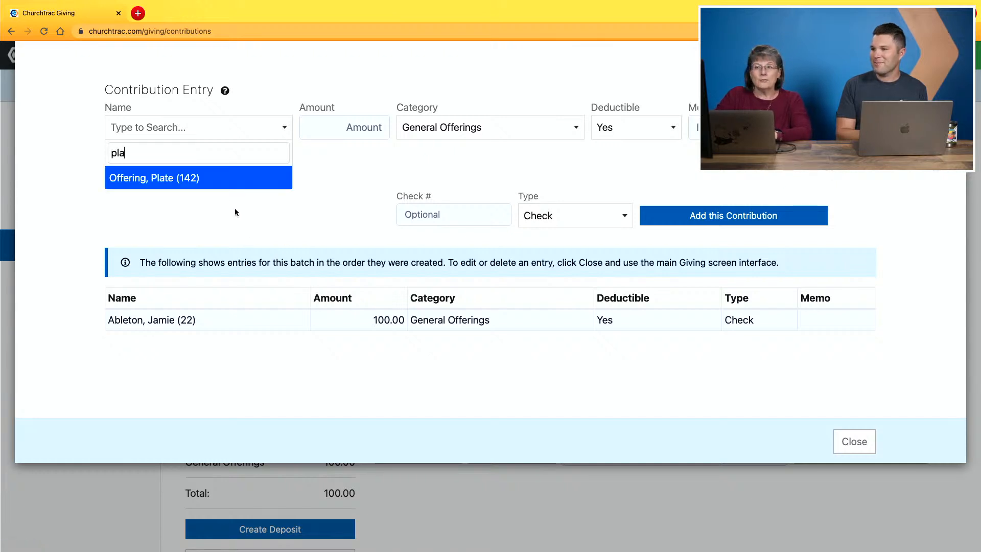
pyautogui.click(229, 188)
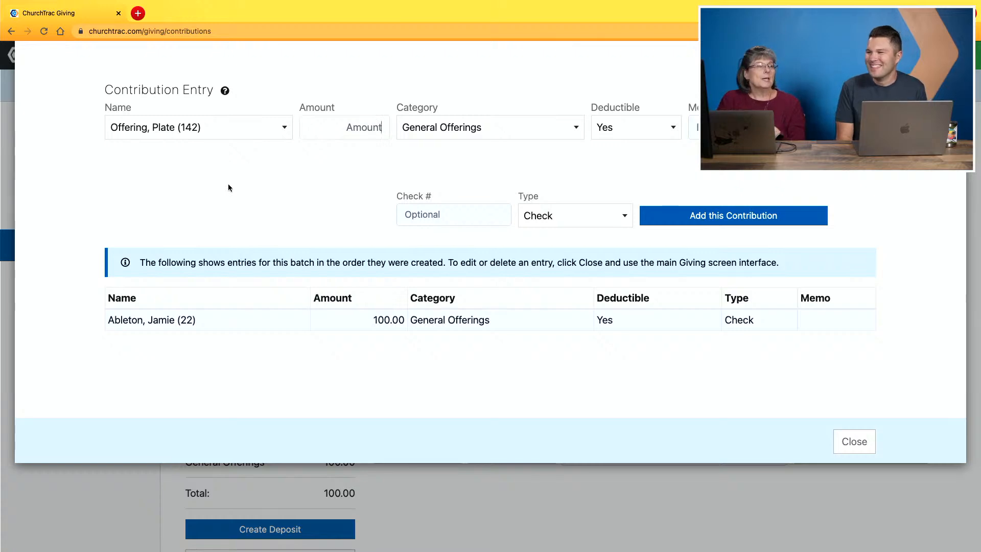
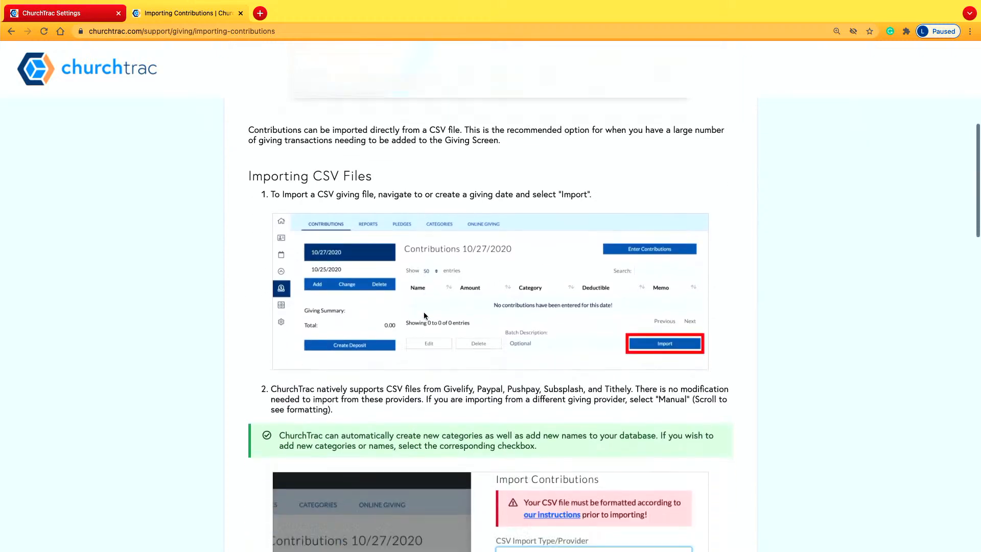
# Read the Importing Contributions support article through its CSV import steps and manual CSV file formatting, and close the article.
pyautogui.scroll(-6, 424, 316)
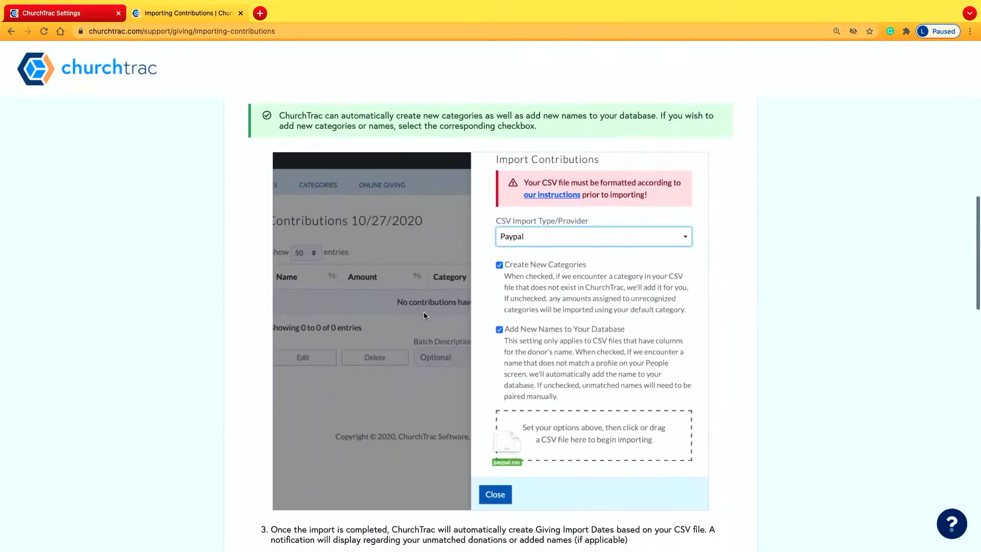
pyautogui.scroll(-3, 424, 315)
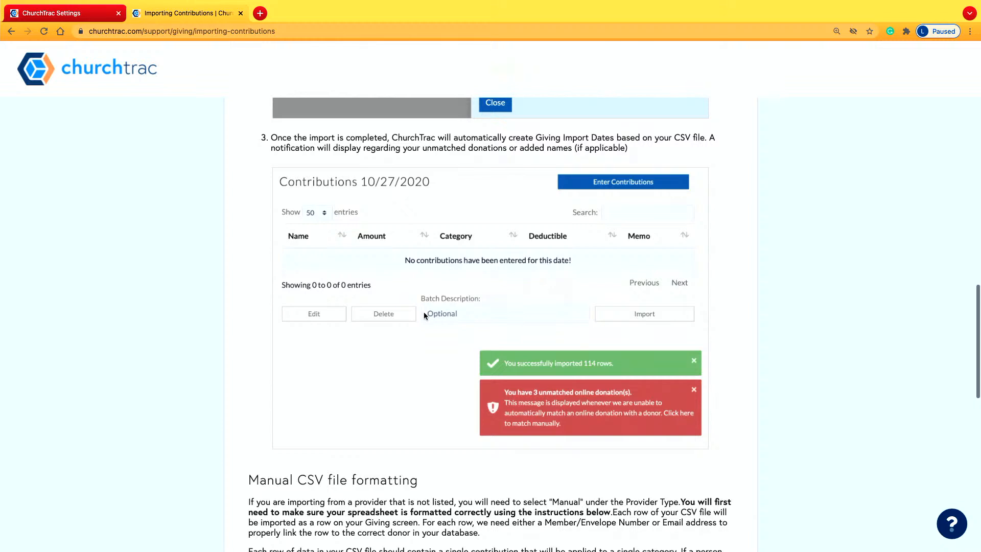
pyautogui.scroll(-6, 424, 316)
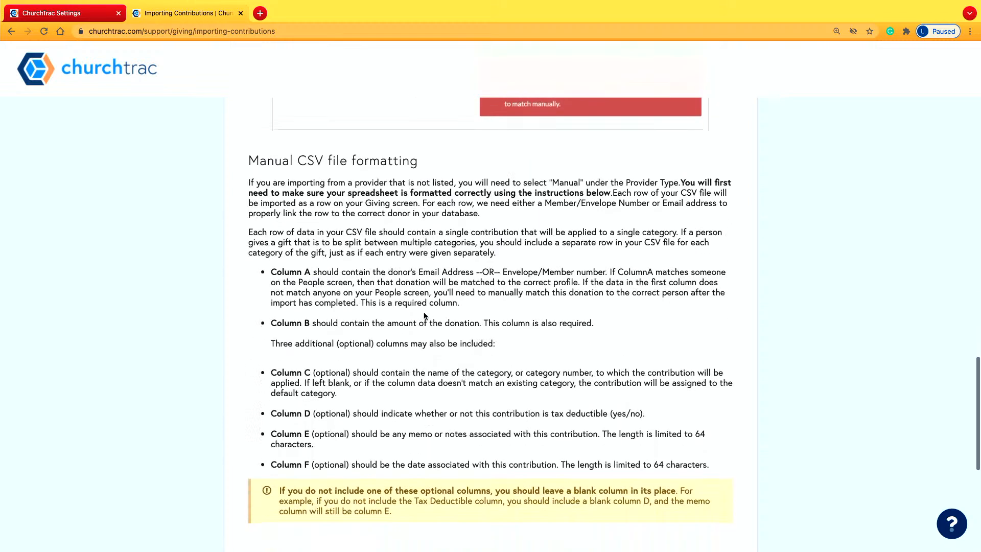
pyautogui.scroll(-1, 424, 316)
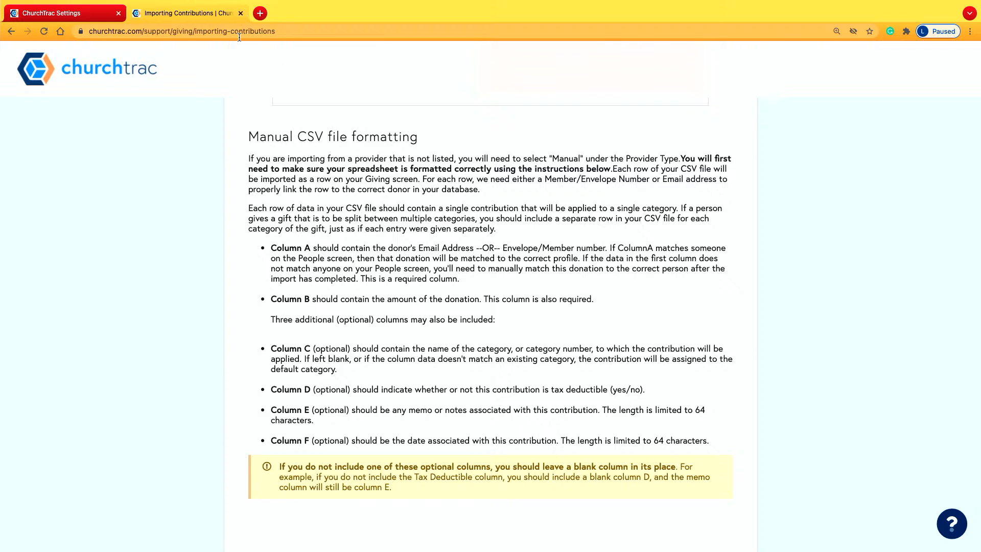
pyautogui.press('super+w')
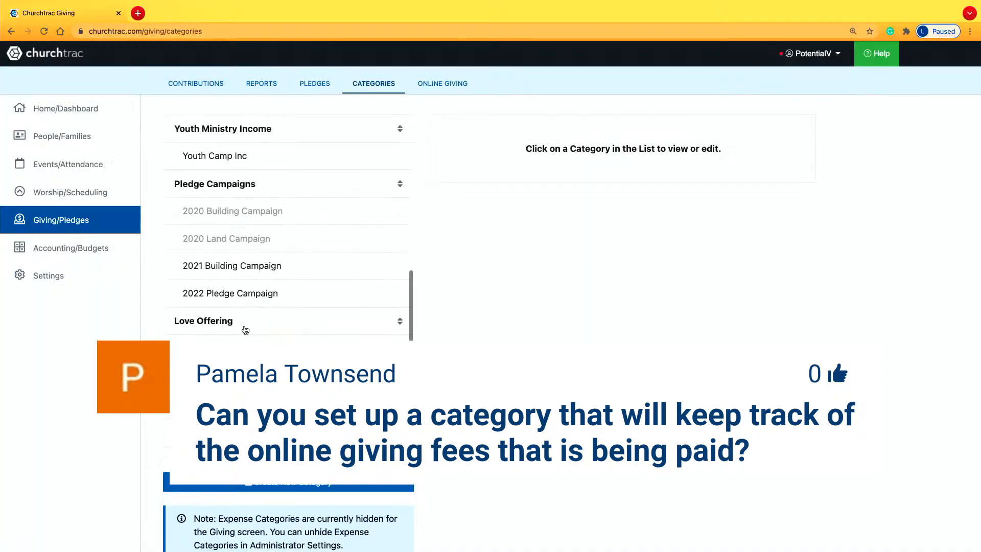
# Create a new giving category named Online Giving Fees.
pyautogui.scroll(-4, 245, 328)
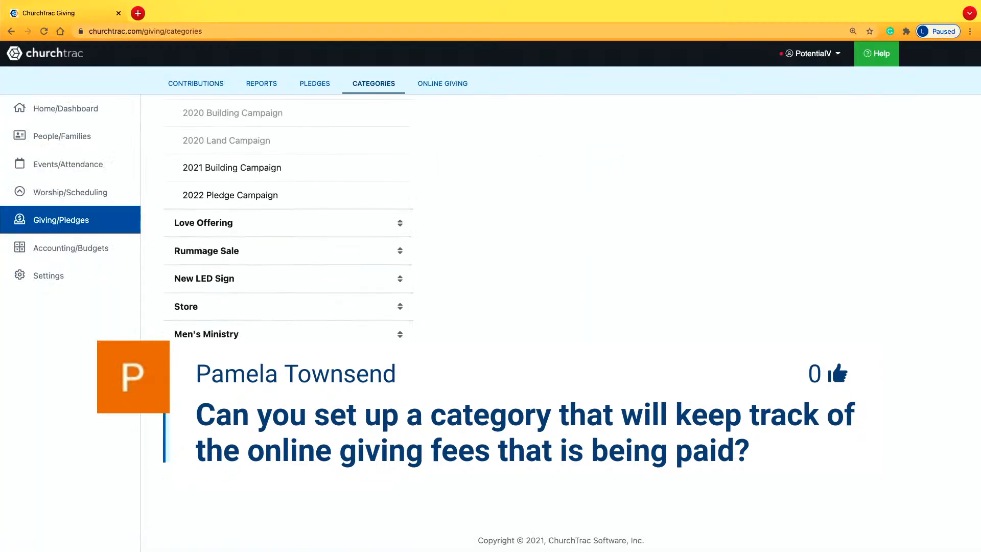
pyautogui.click(214, 377)
pyautogui.write('O')
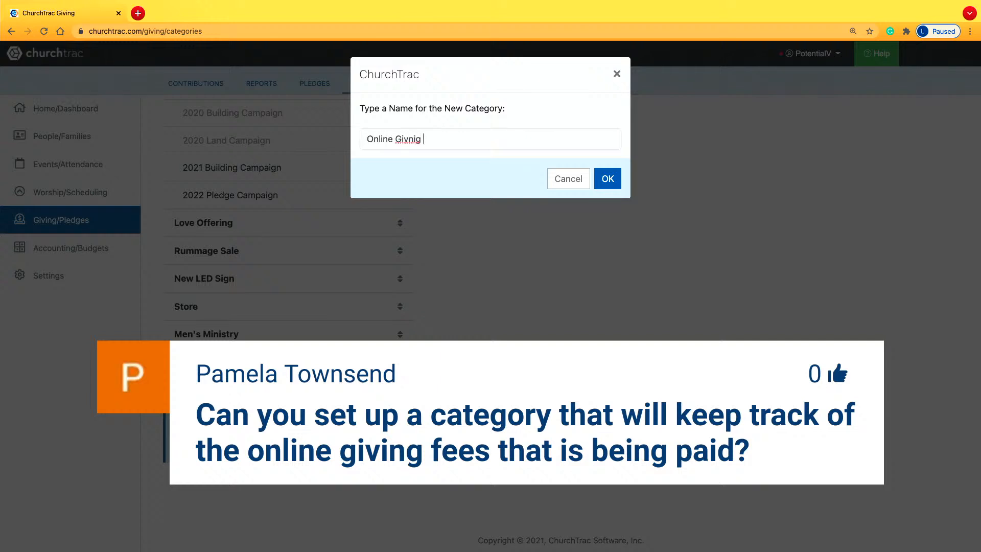
pyautogui.write('nline Givnig')
pyautogui.press('BackSpace')
pyautogui.press('Return')
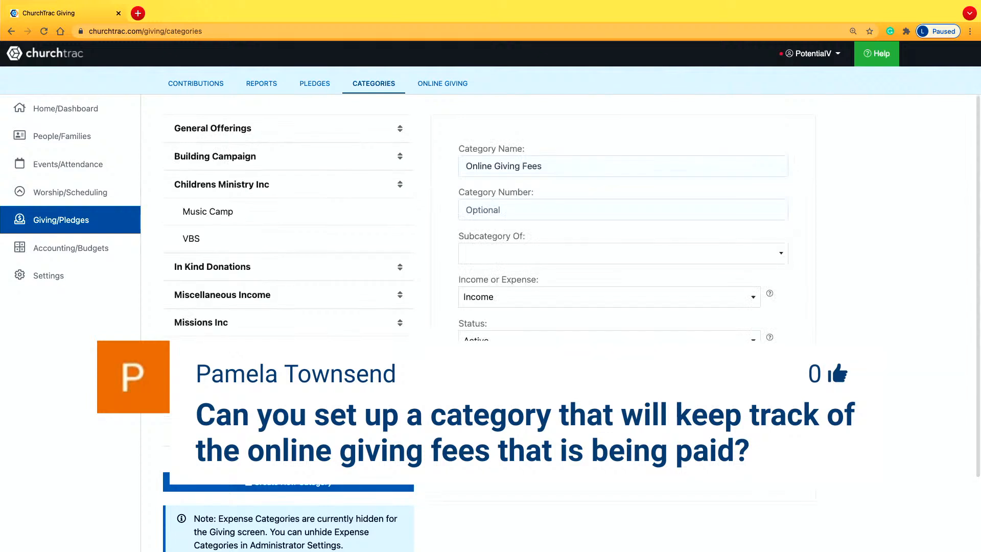
# Set the Online Giving Fees category to Expense and reload the categories page.
pyautogui.click(508, 295)
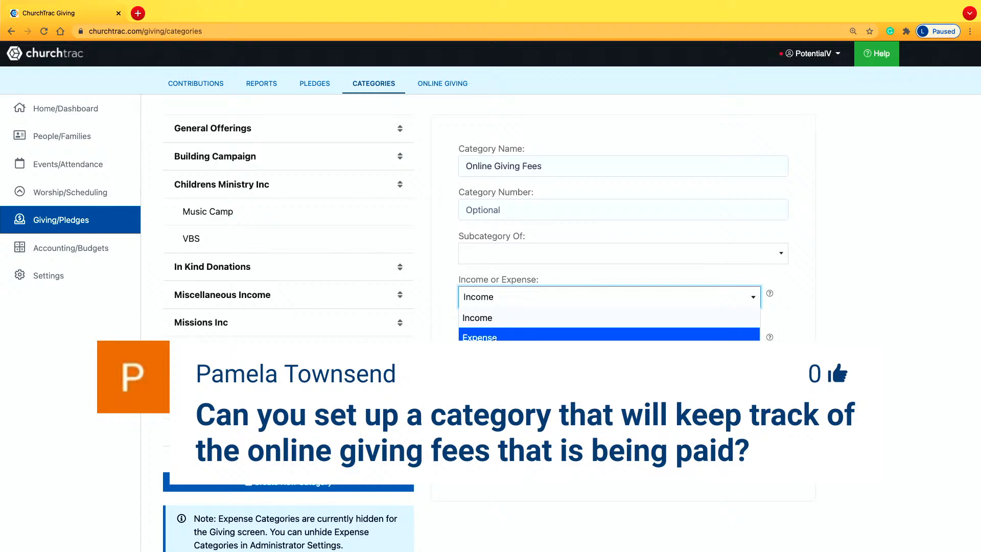
pyautogui.click(495, 341)
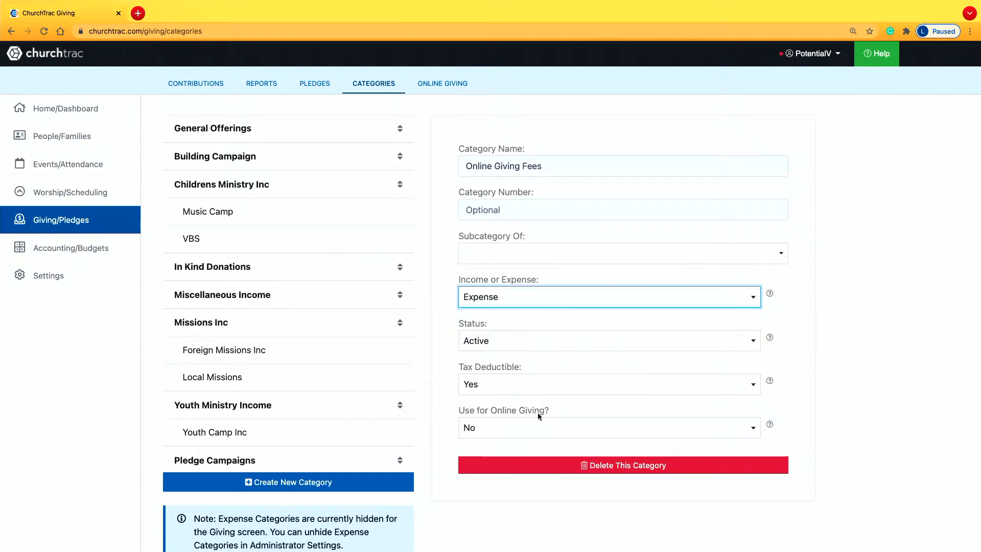
pyautogui.click(563, 497)
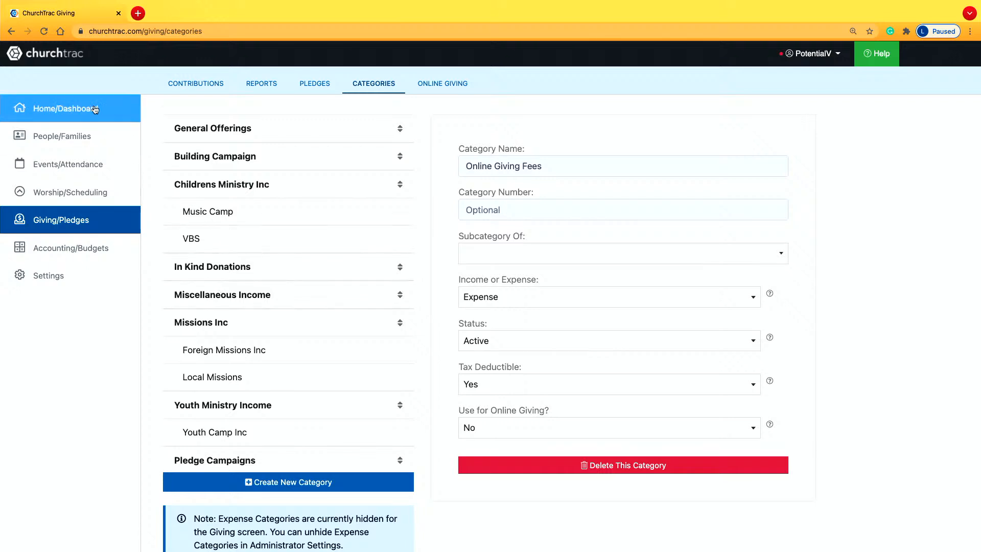
pyautogui.click(43, 32)
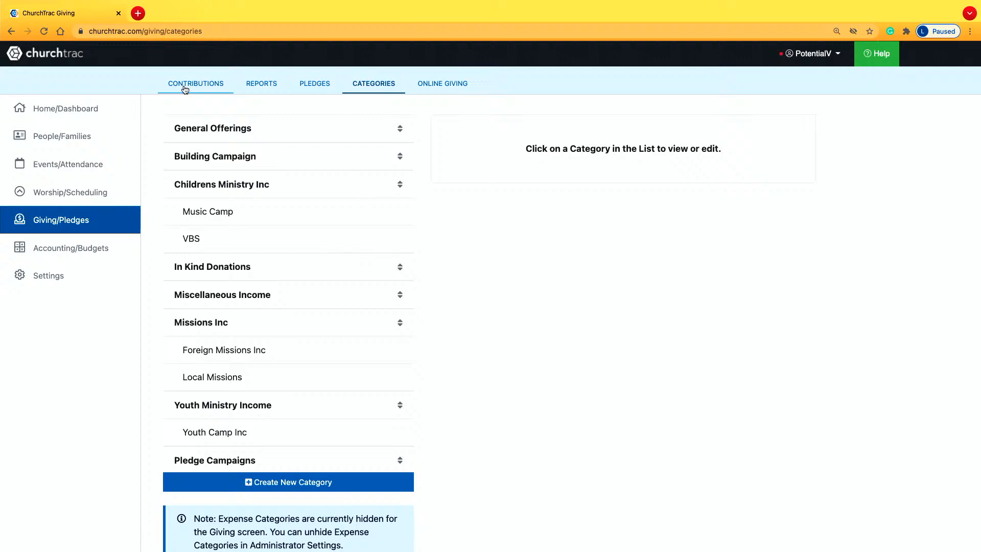
# Look through the contributions in the giving batches dated from 11/17/2021 back to 11/10/2021.
pyautogui.click(183, 87)
pyautogui.click(196, 159)
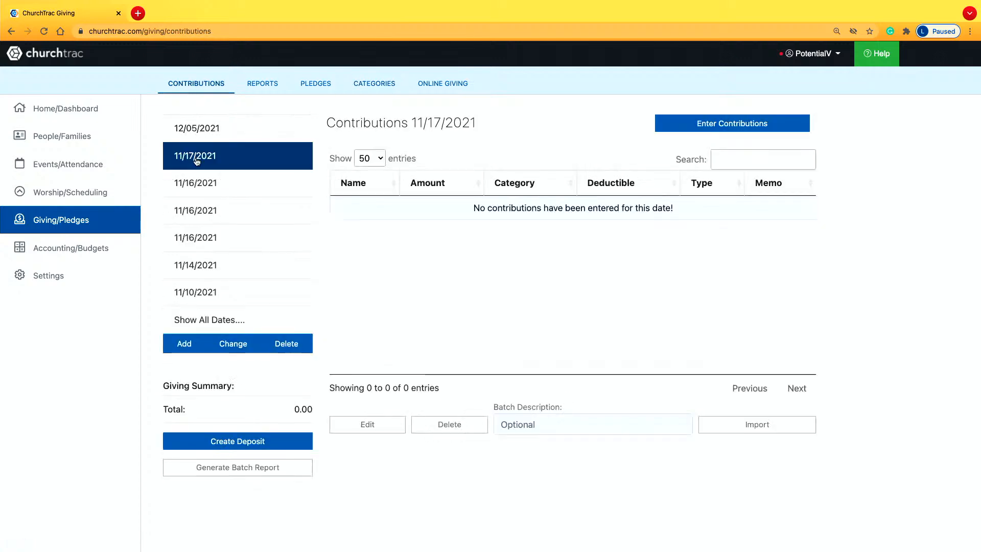
pyautogui.click(227, 210)
pyautogui.click(227, 237)
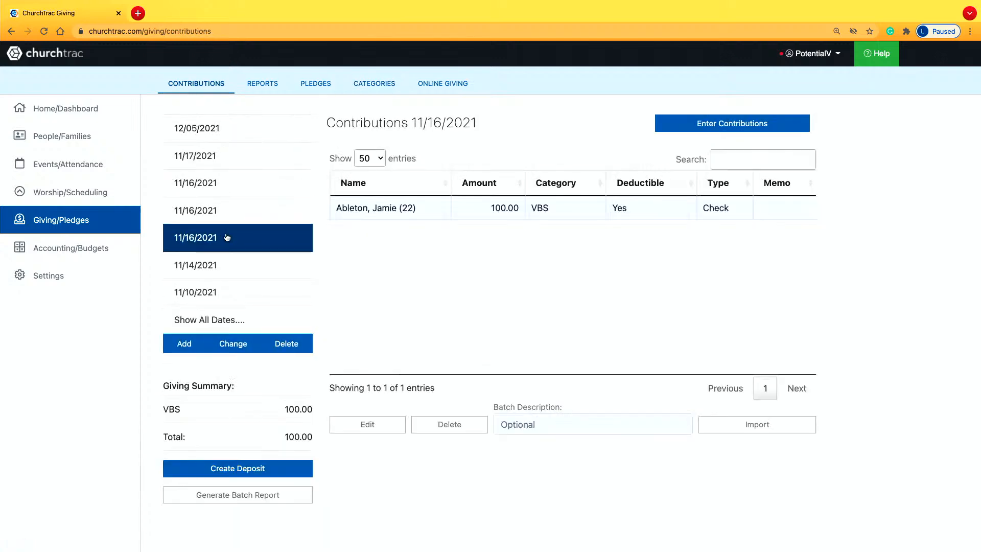
pyautogui.click(230, 270)
pyautogui.click(235, 291)
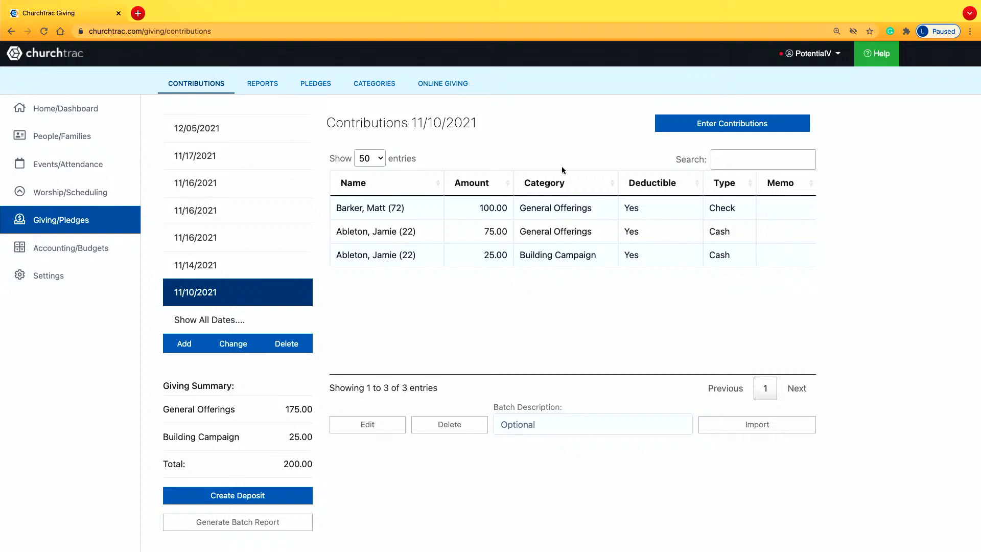
# Open the Childrens Ministry Inc giving category to examine its Tax Deductible setting.
pyautogui.click(379, 84)
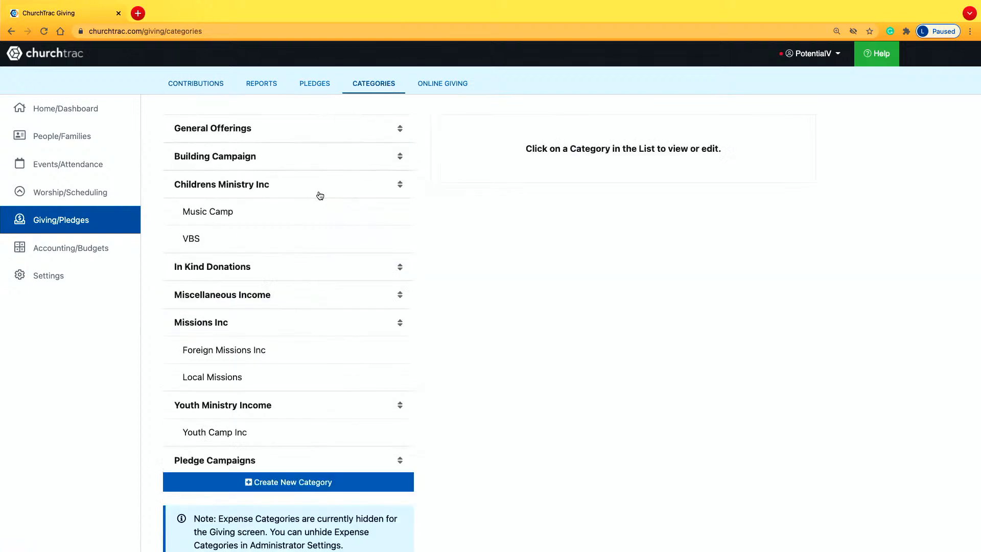
pyautogui.click(325, 185)
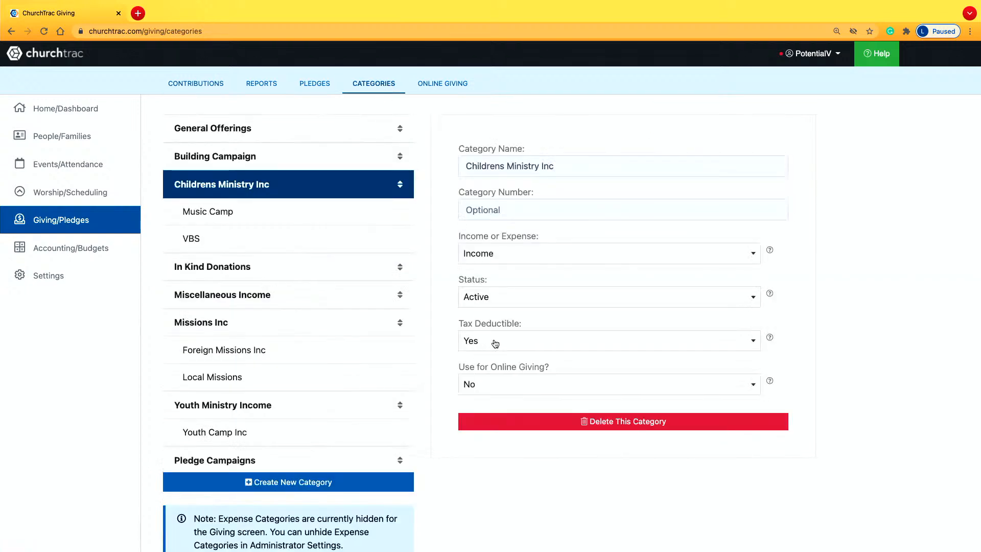